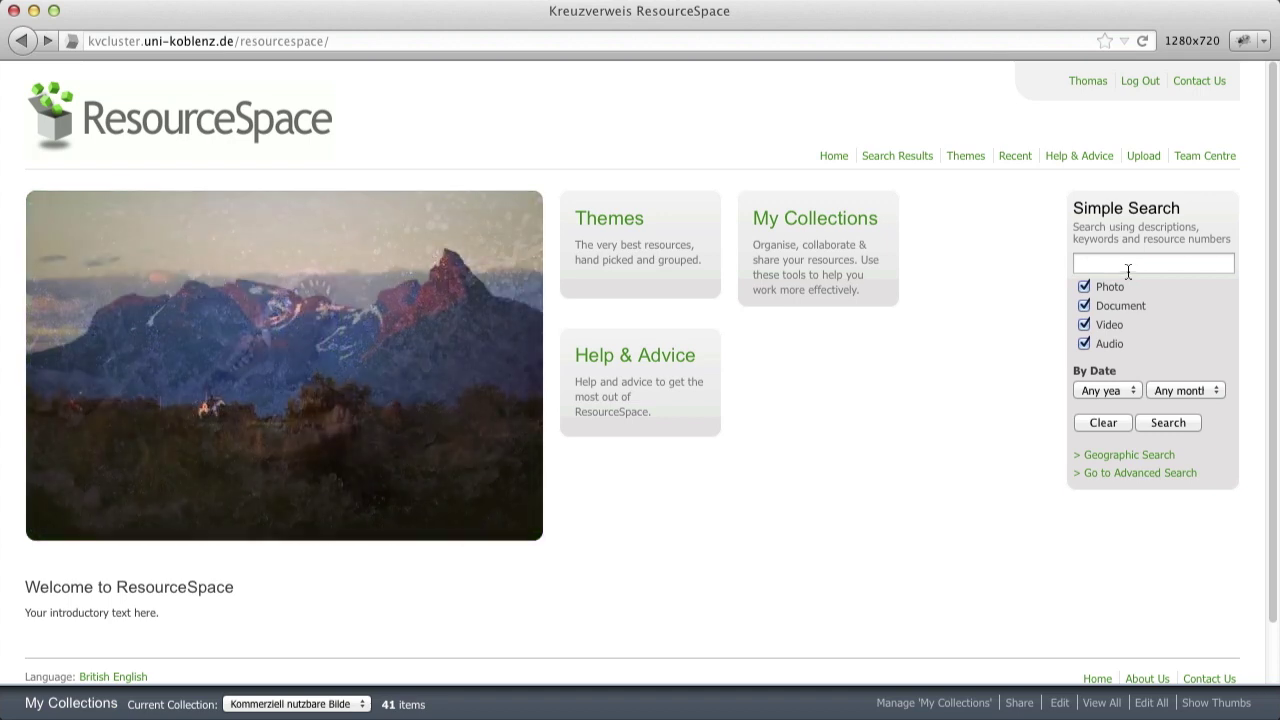
Search the library for 'sports car', which returns 0 resources.
click(1128, 268)
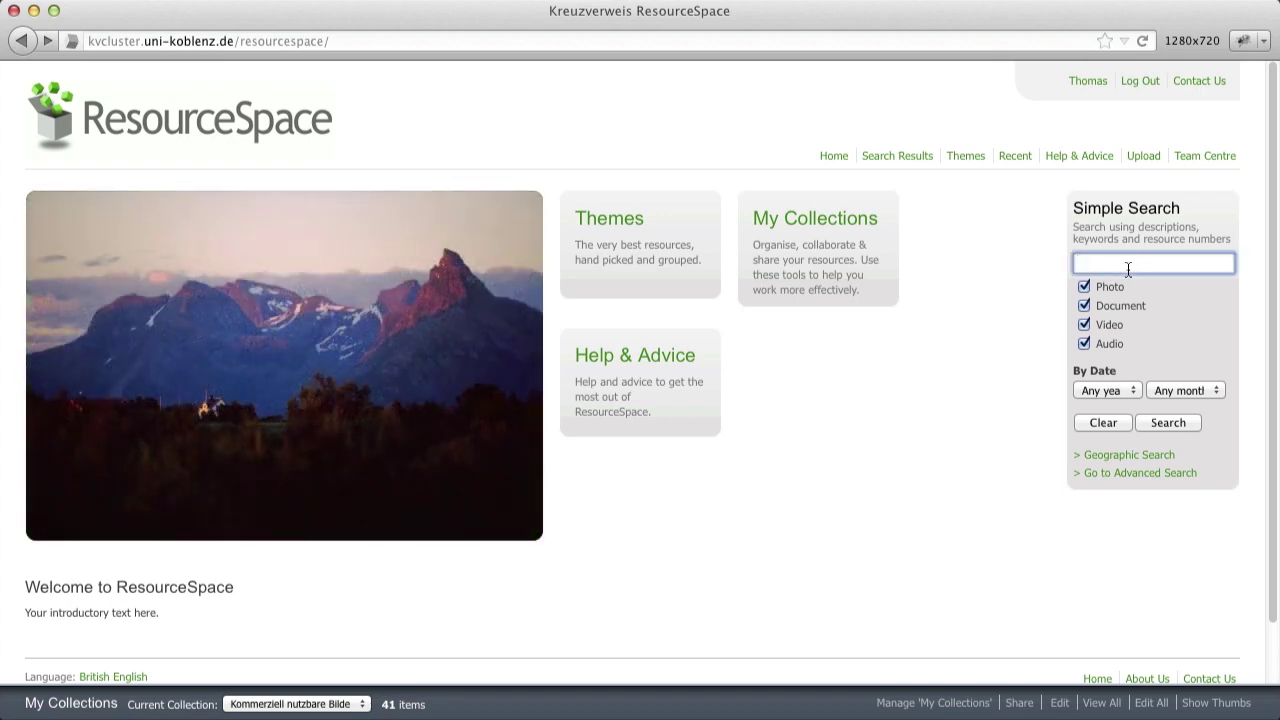
text(sp)
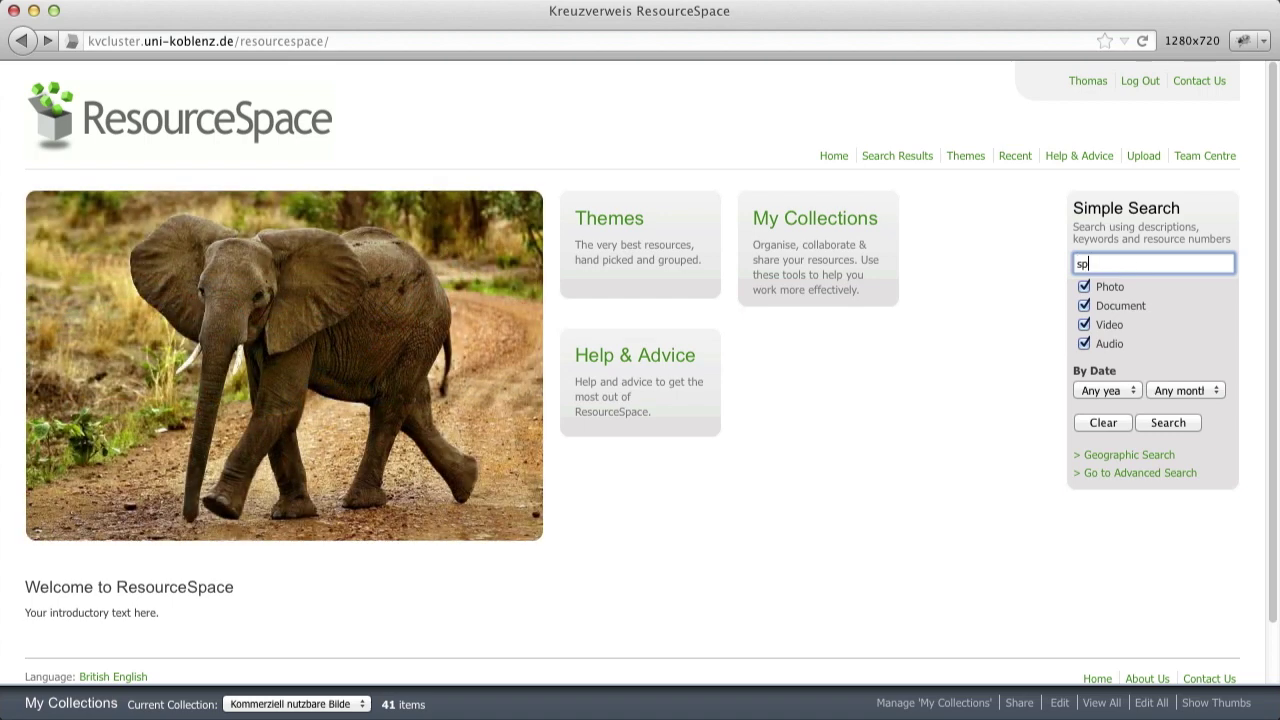
text(orts car)
key(Return)
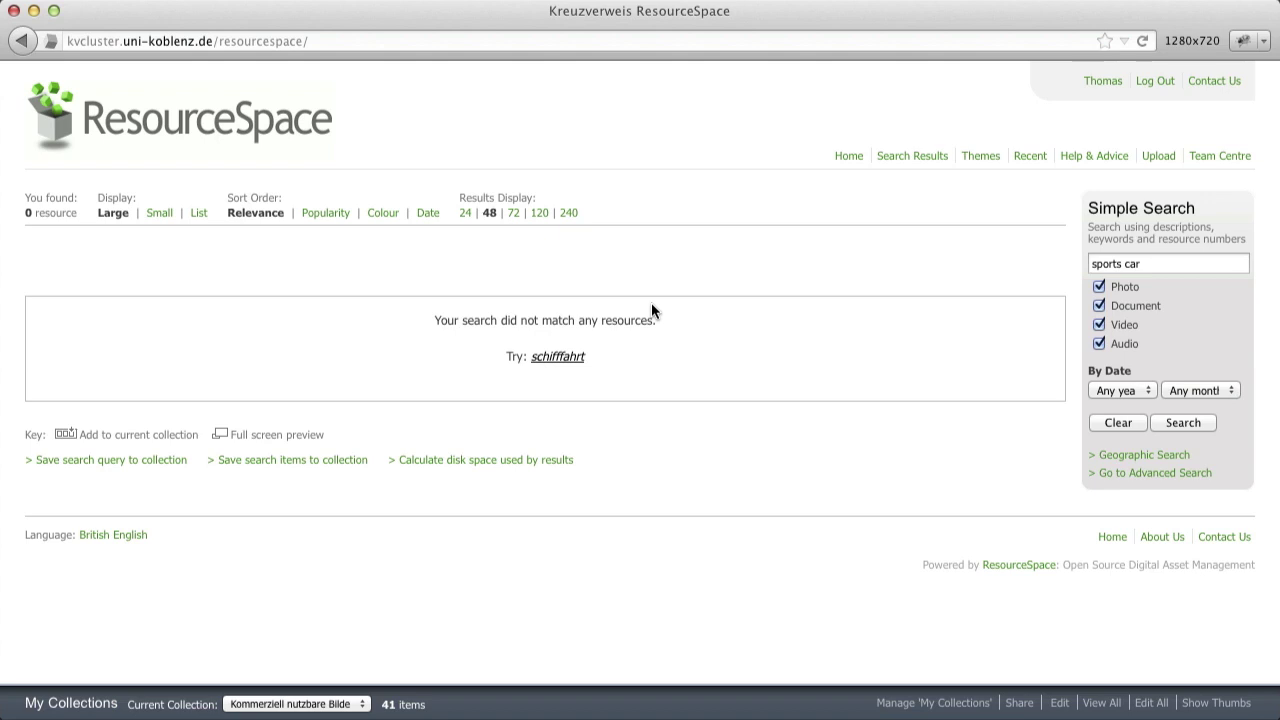
key(super+bracketleft)
List the recently added resources and scroll through the photo thumbnails.
click(1031, 160)
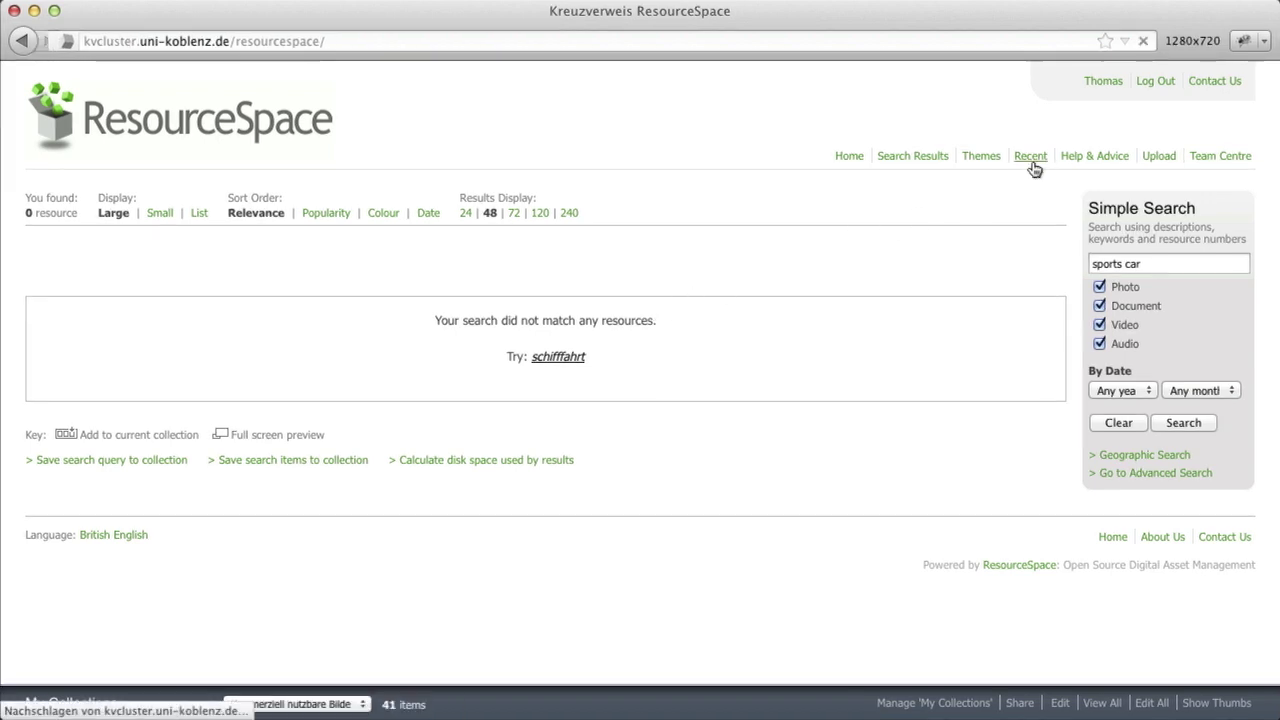
scroll(1035, 168, down, 10)
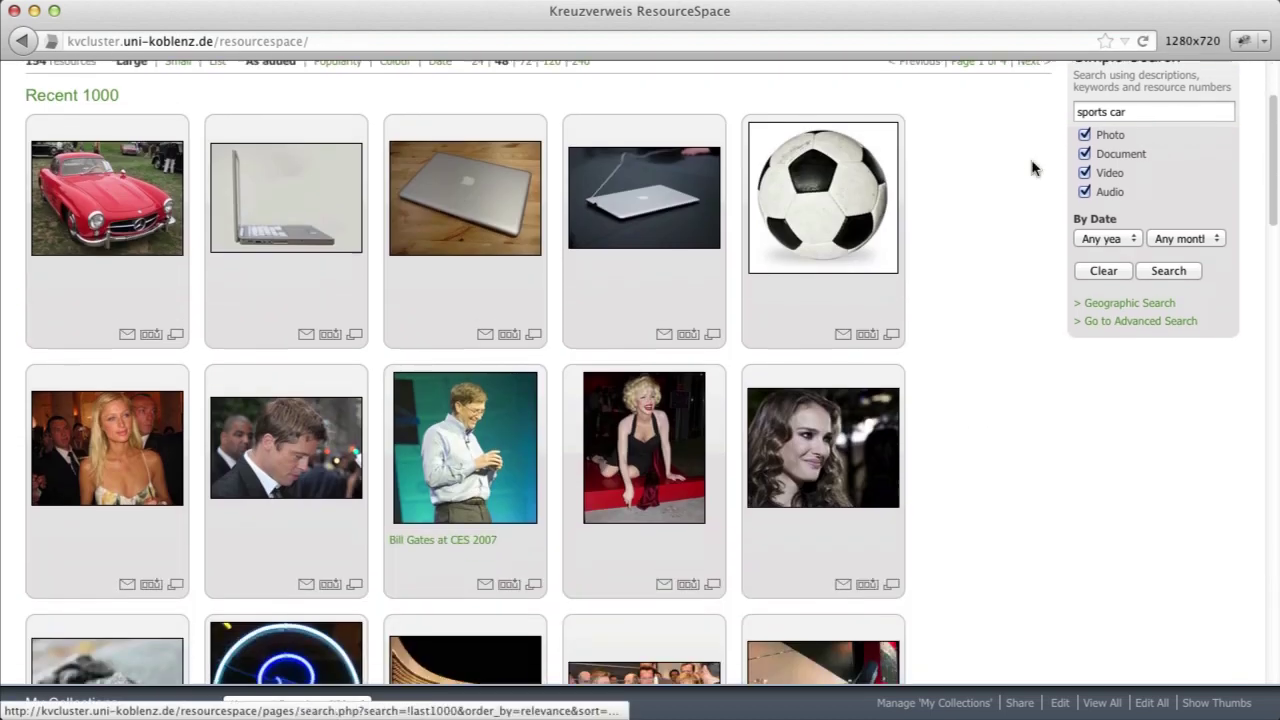
scroll(1035, 168, down, 1)
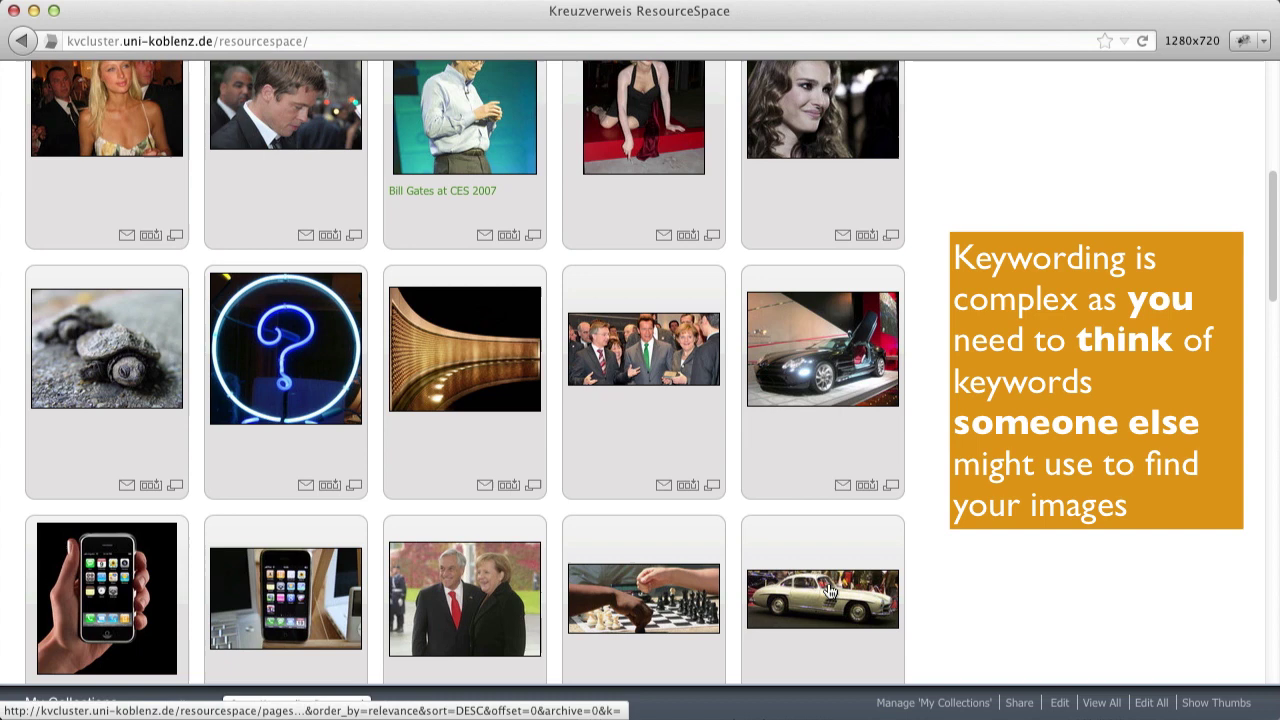
Open the silver Mercedes photo's edit form and scroll down to its fields.
click(829, 591)
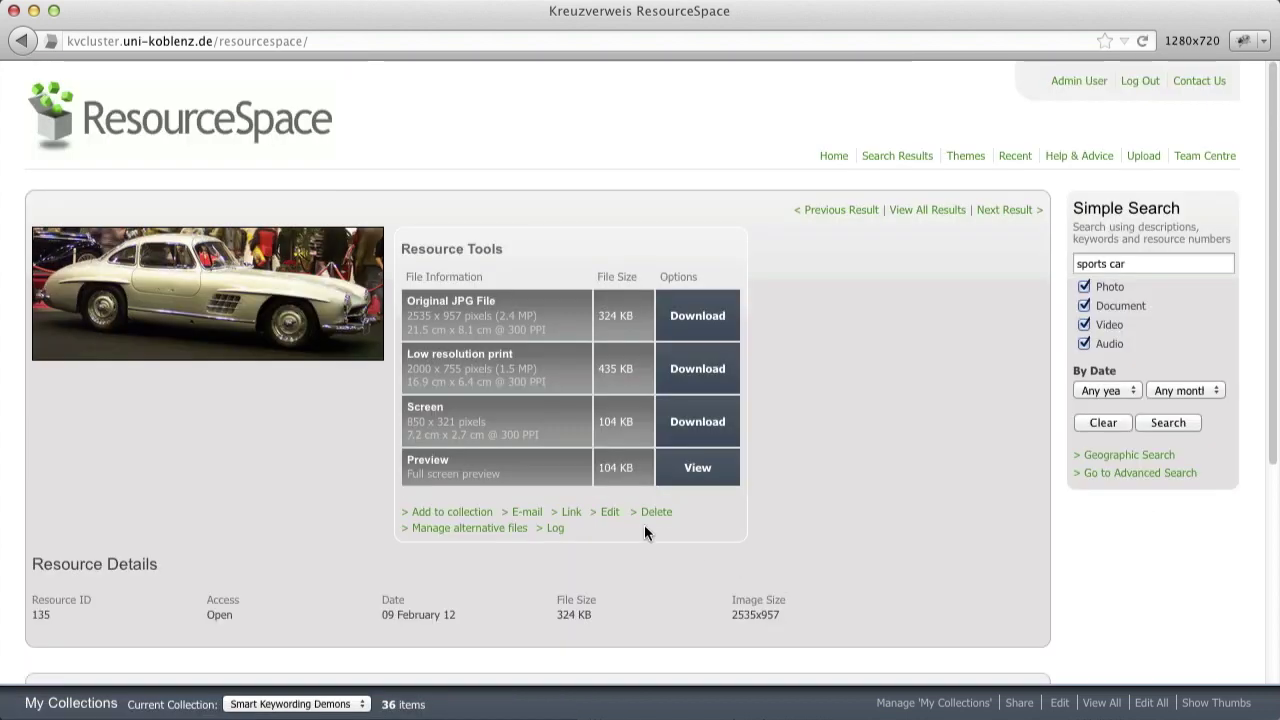
click(613, 515)
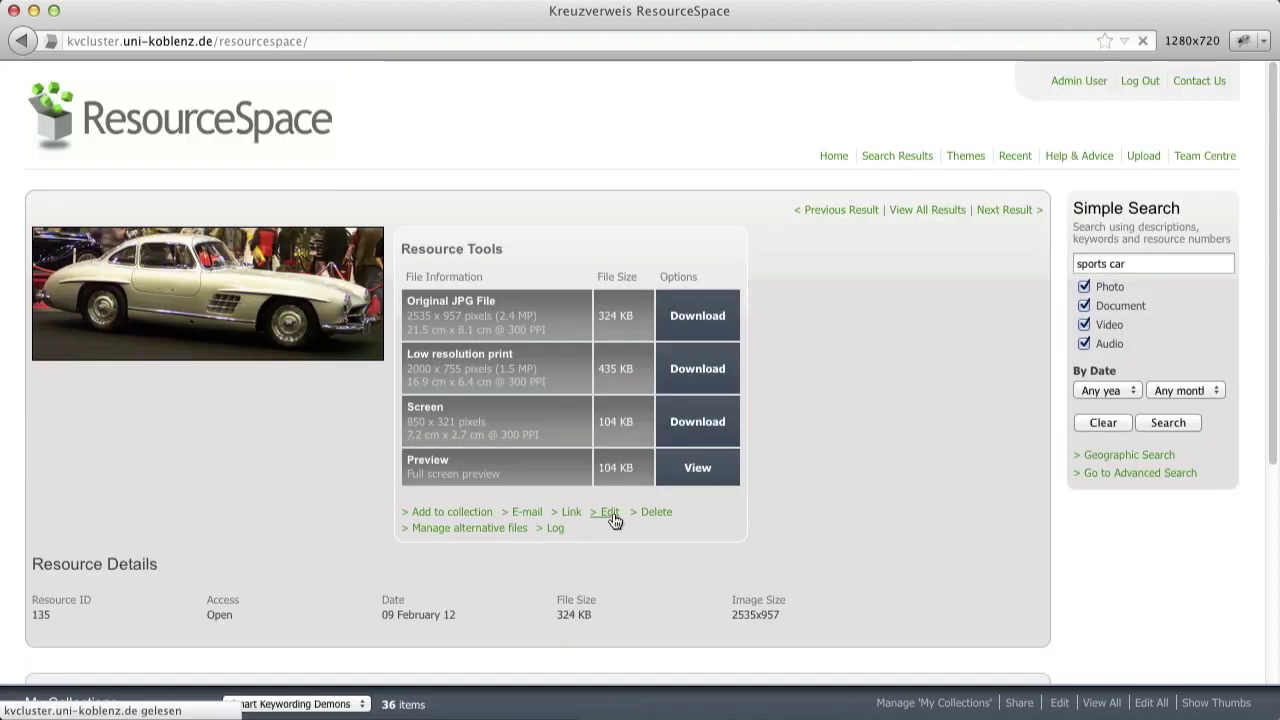
scroll(613, 519, down, 2)
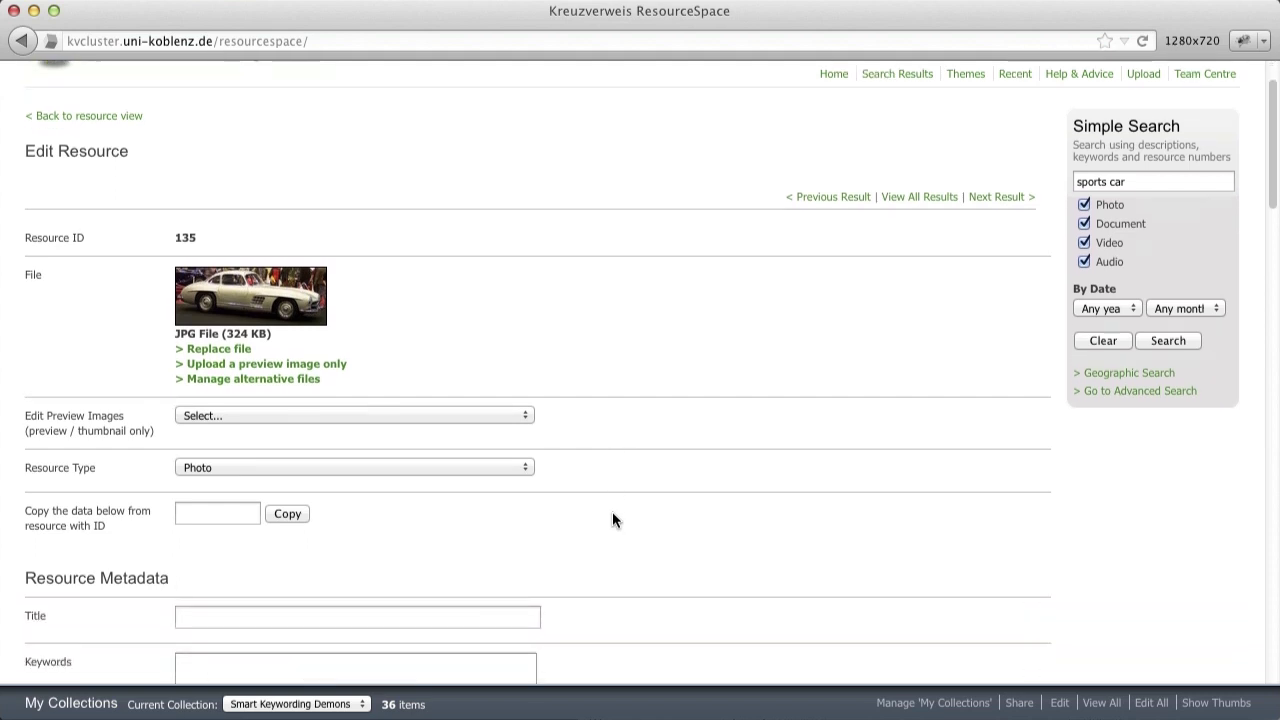
scroll(612, 519, down, 2)
Enter the keywords '300SL, Mercedes' in the Keywords box.
click(435, 579)
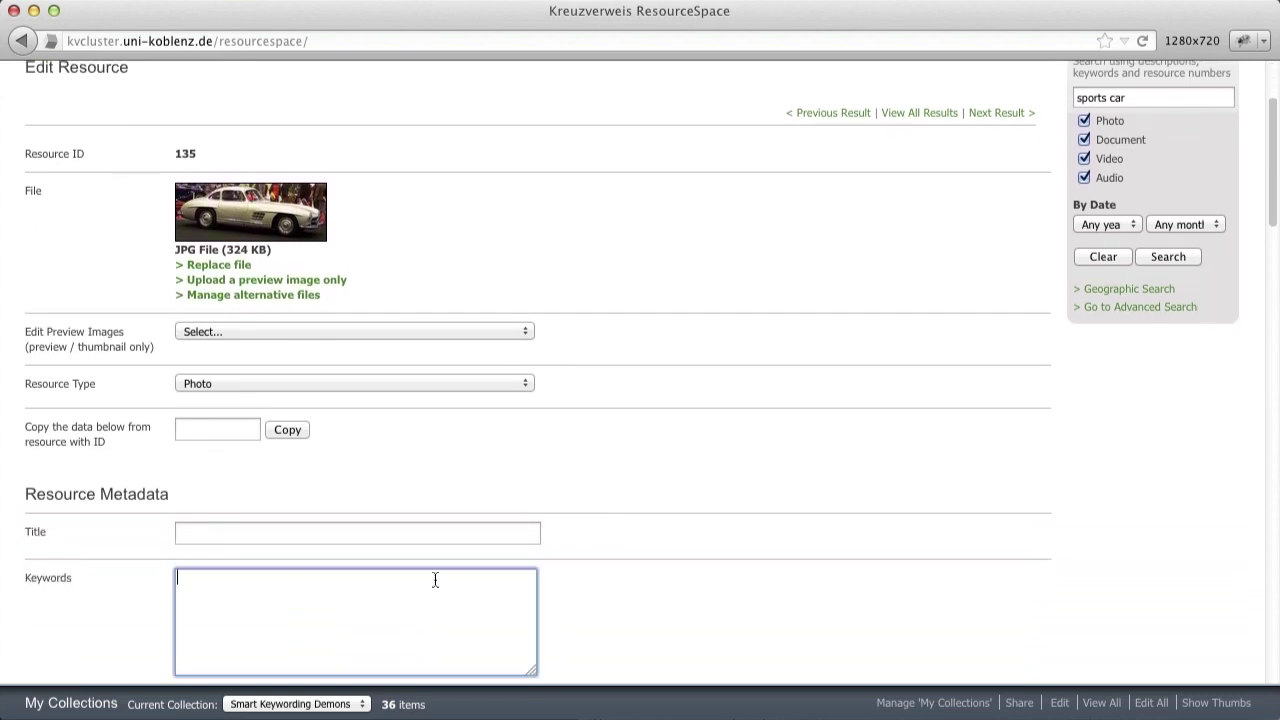
text(300SL, Mercedes)
scroll(876, 344, up, 2)
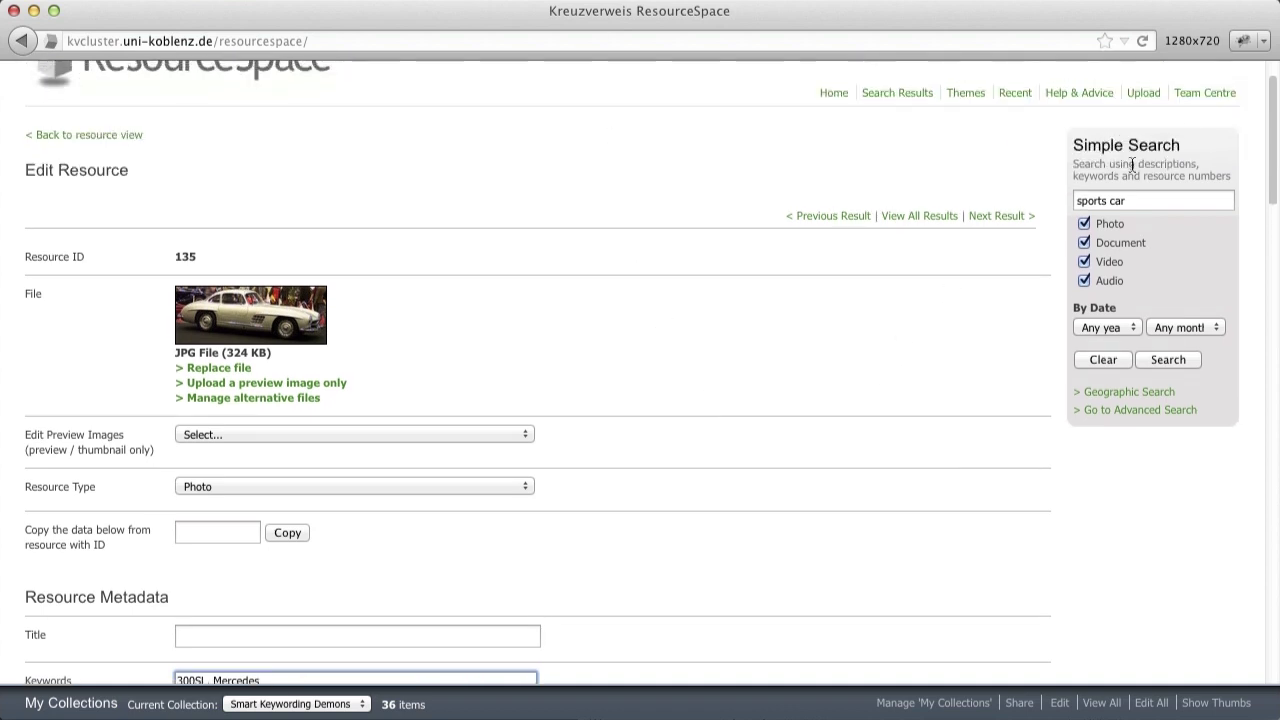
Activate the smartkeywording_rs plugin in Team Centre's Plugin Manager.
click(1203, 96)
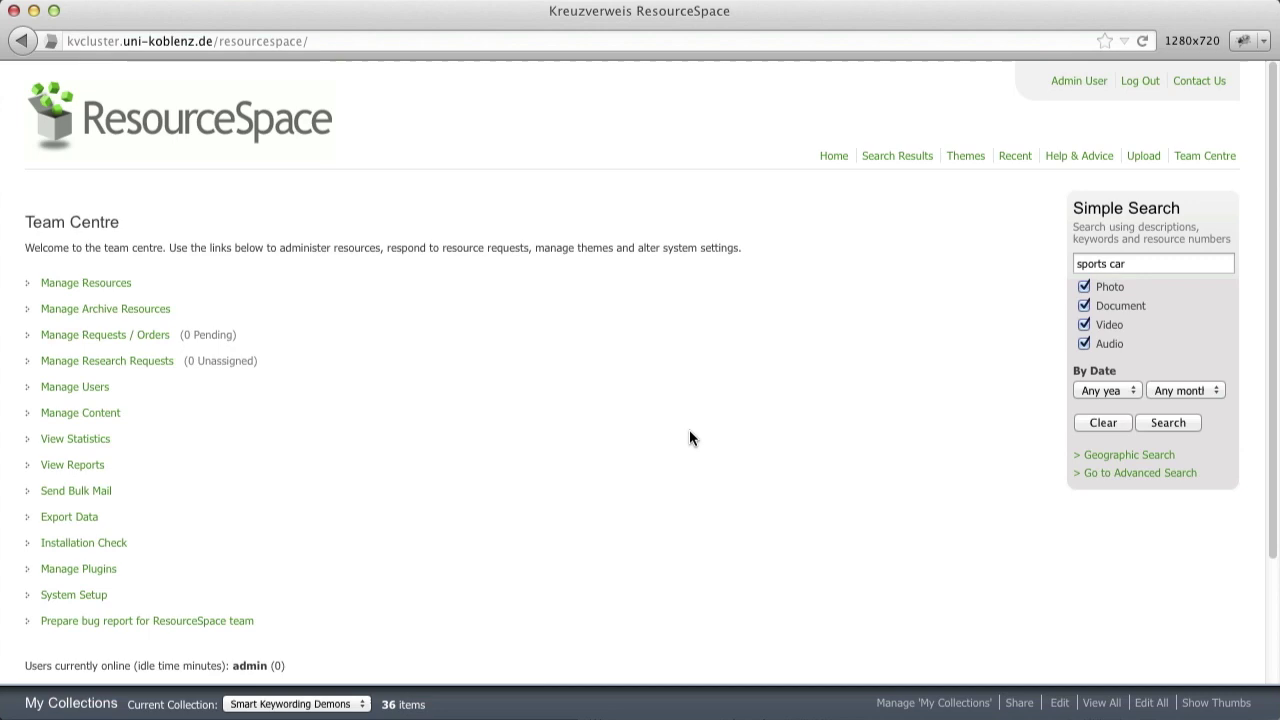
scroll(689, 439, down, 3)
click(98, 419)
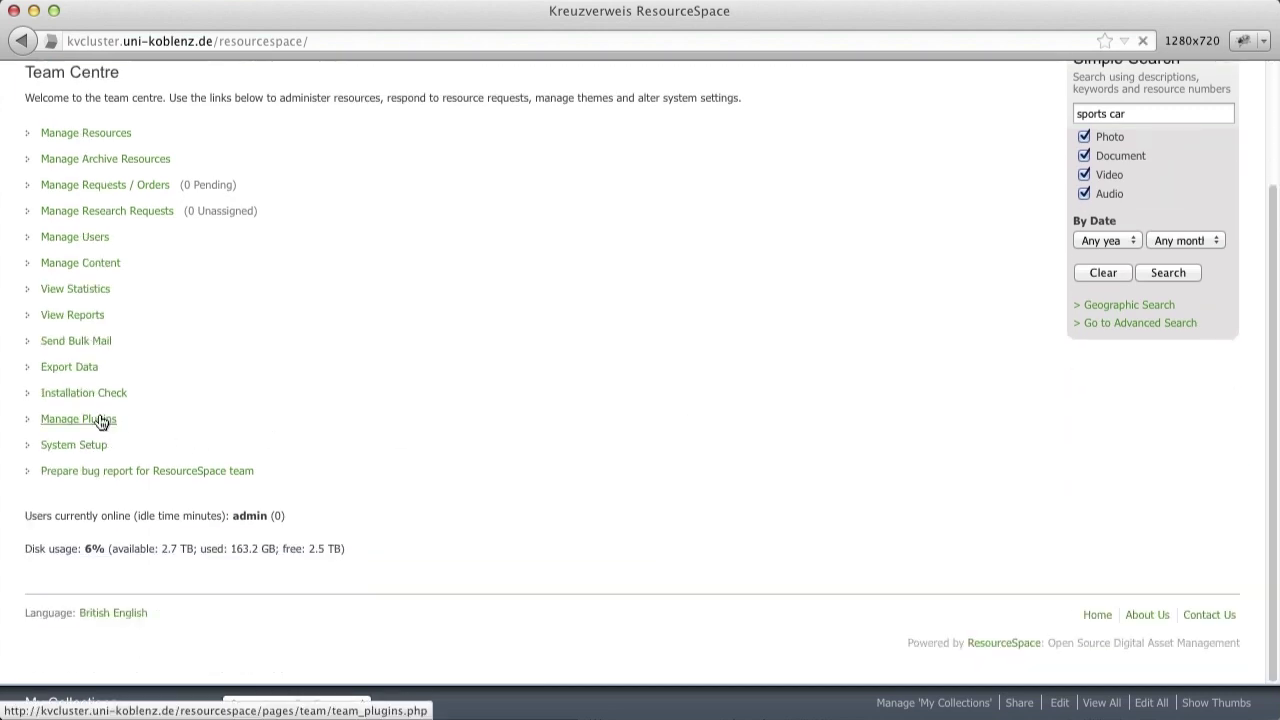
scroll(422, 405, down, 7)
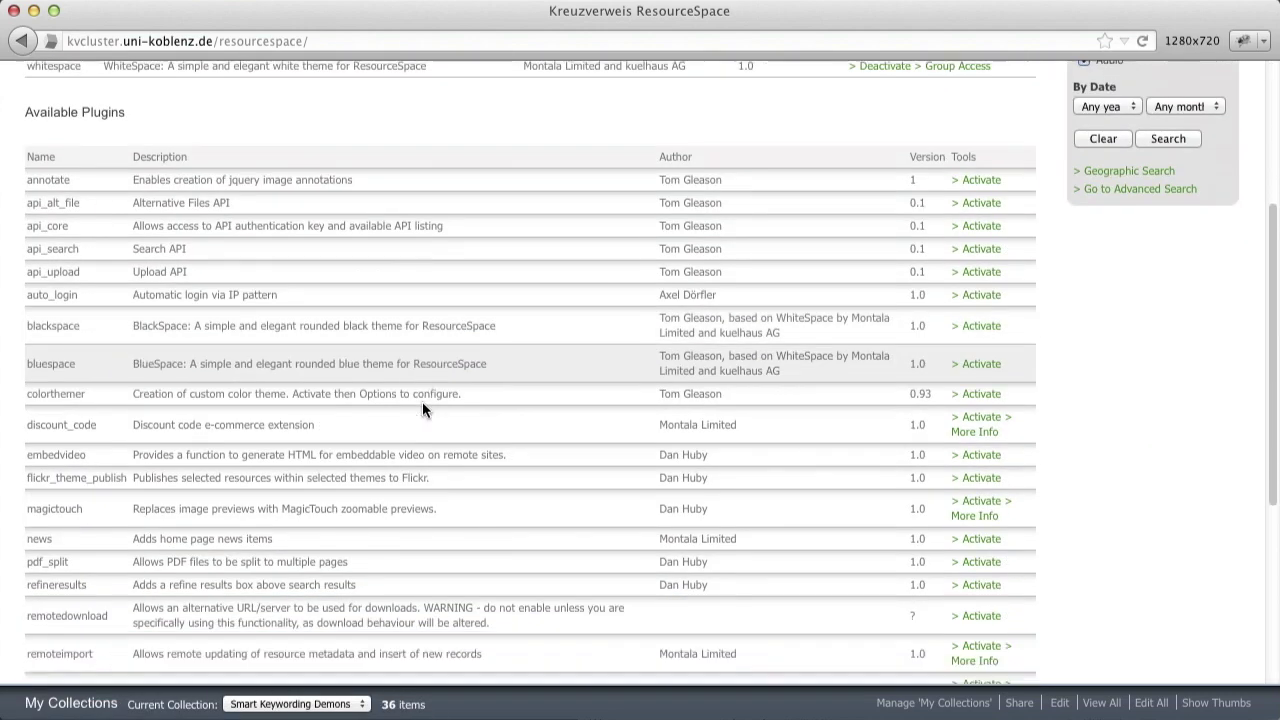
scroll(422, 410, down, 3)
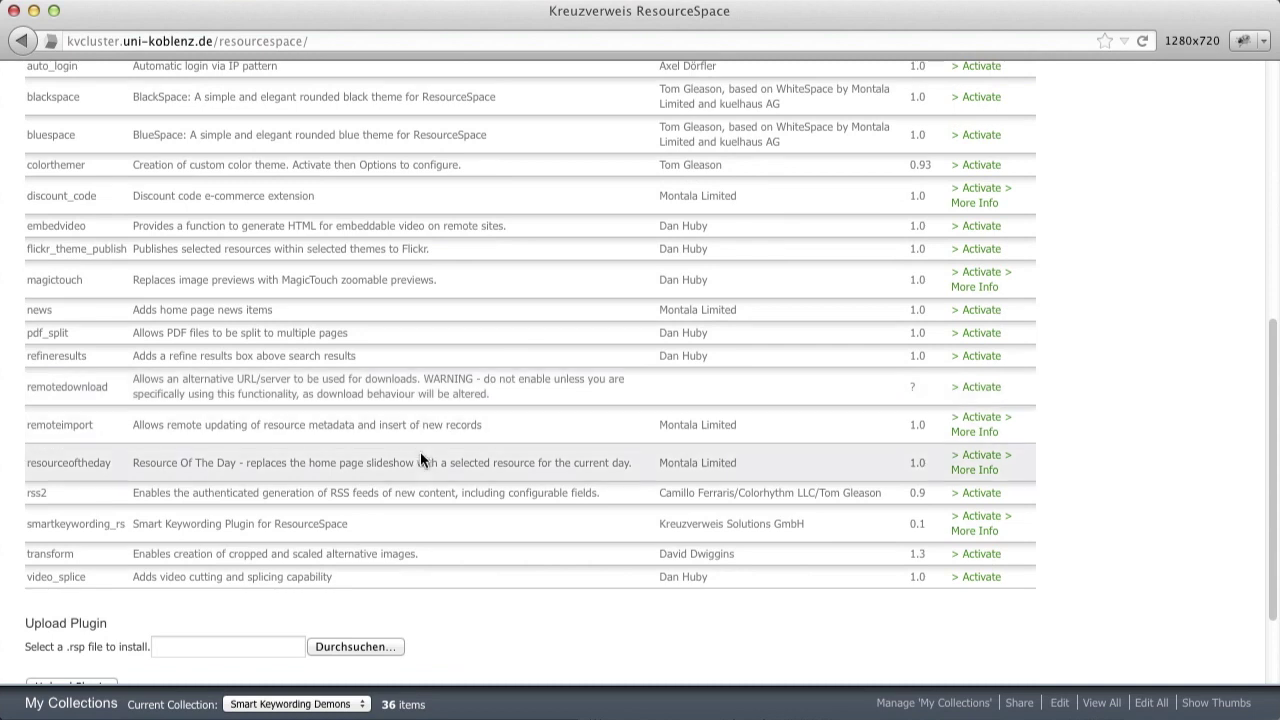
click(976, 517)
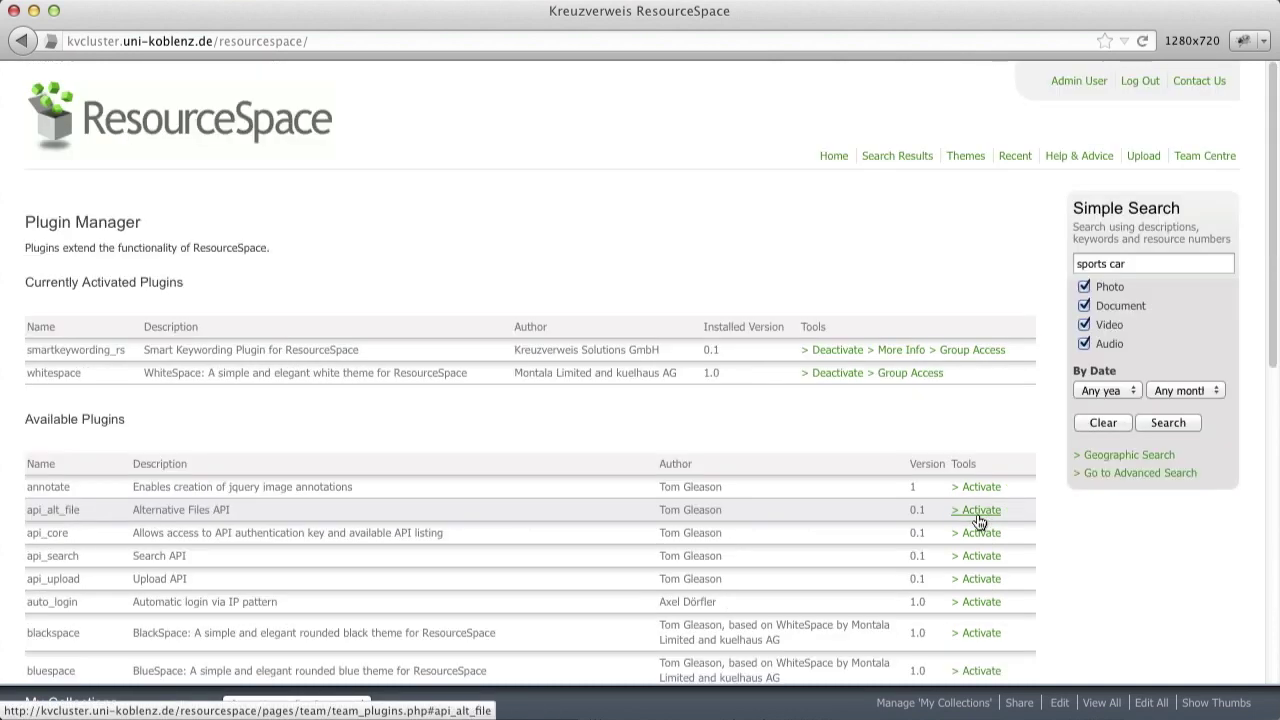
Reopen resource 135's edit form from Recent and scroll to the Keywords field.
click(1003, 162)
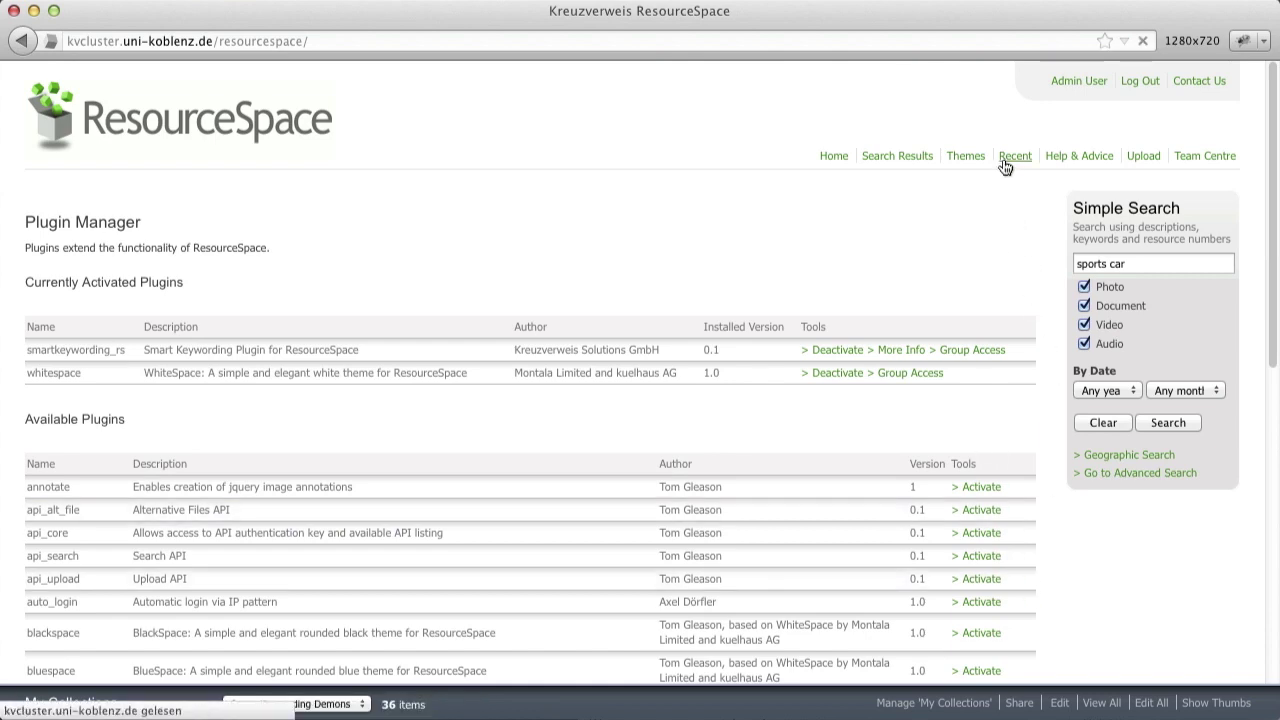
scroll(973, 414, down, 5)
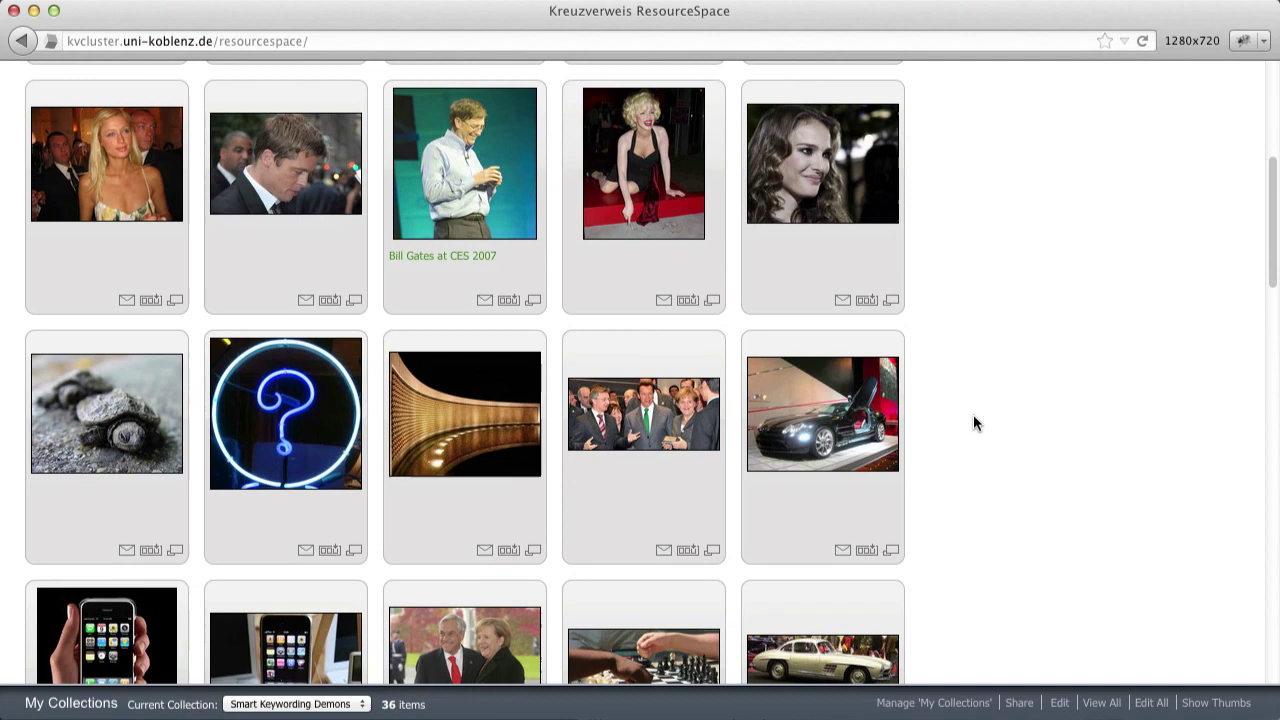
scroll(973, 414, down, 2)
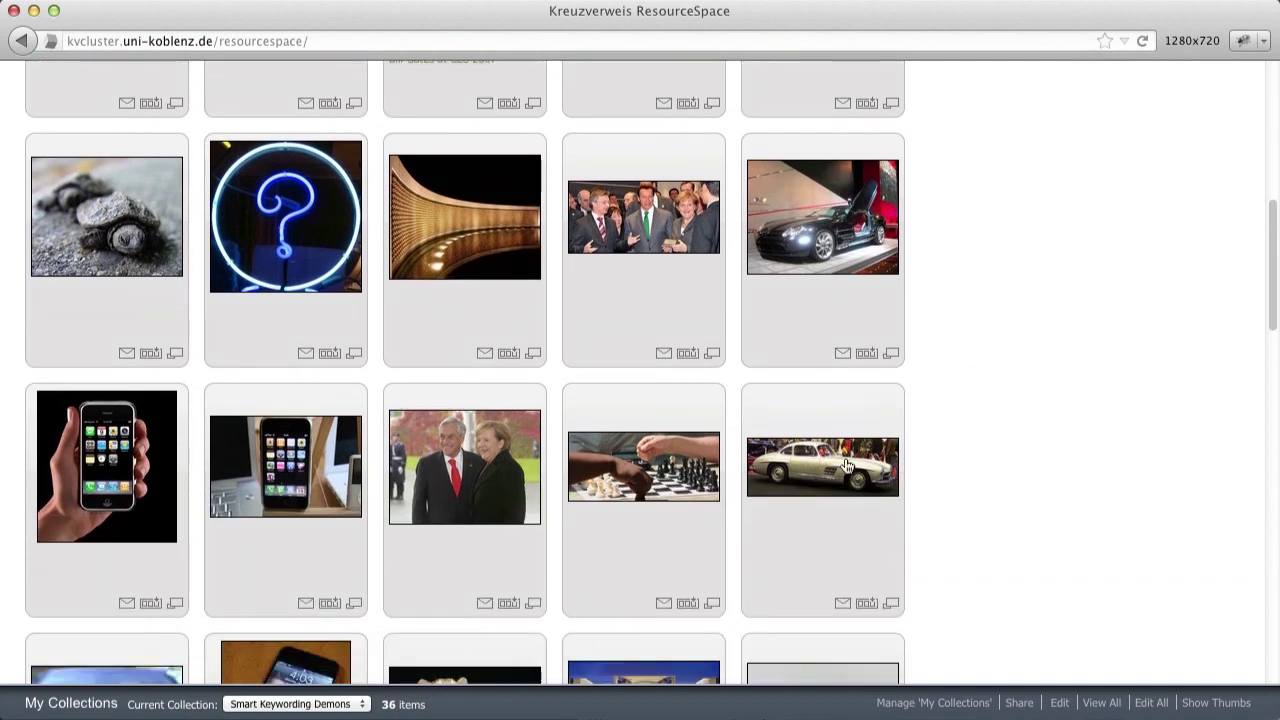
click(835, 468)
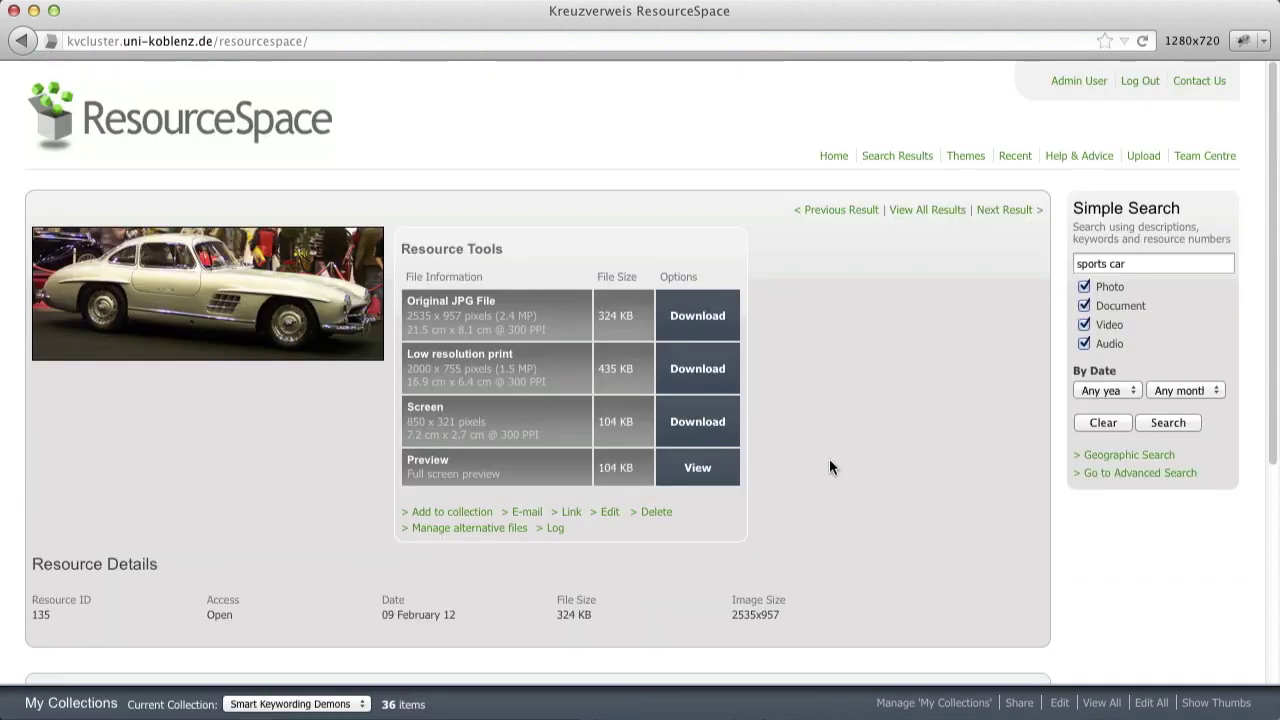
click(605, 514)
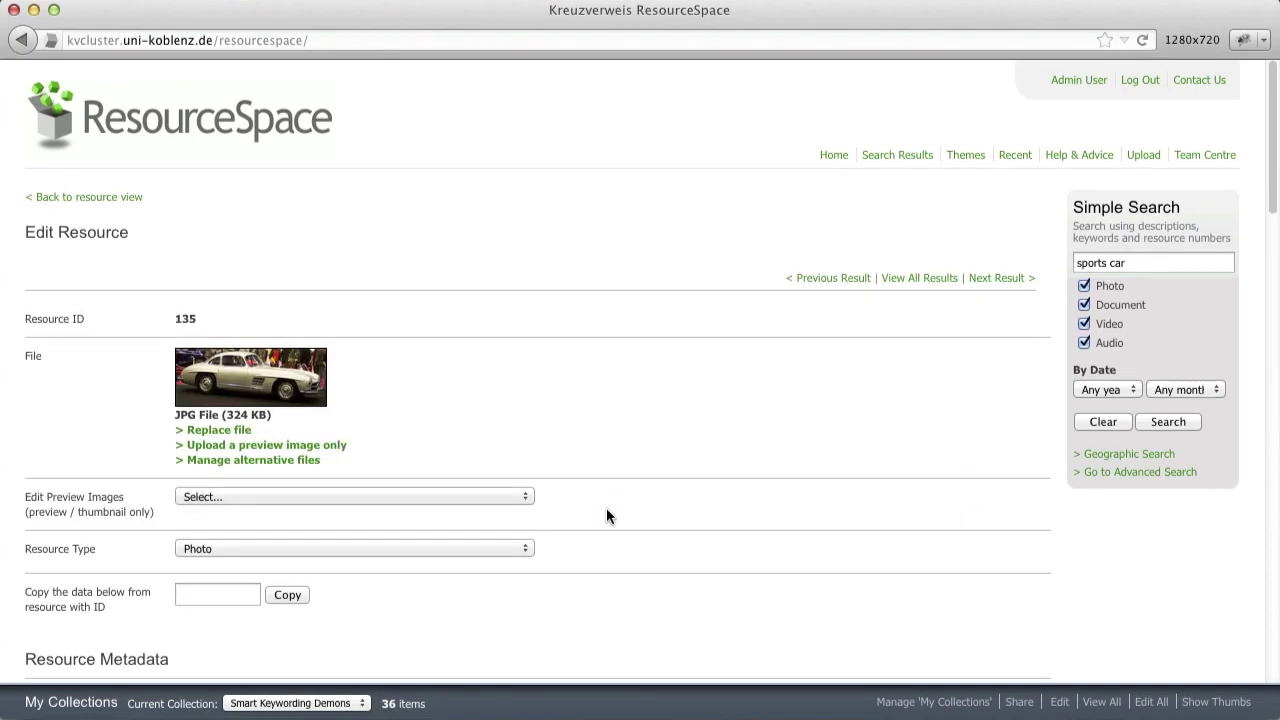
scroll(606, 510, down, 3)
scroll(606, 516, down, 8)
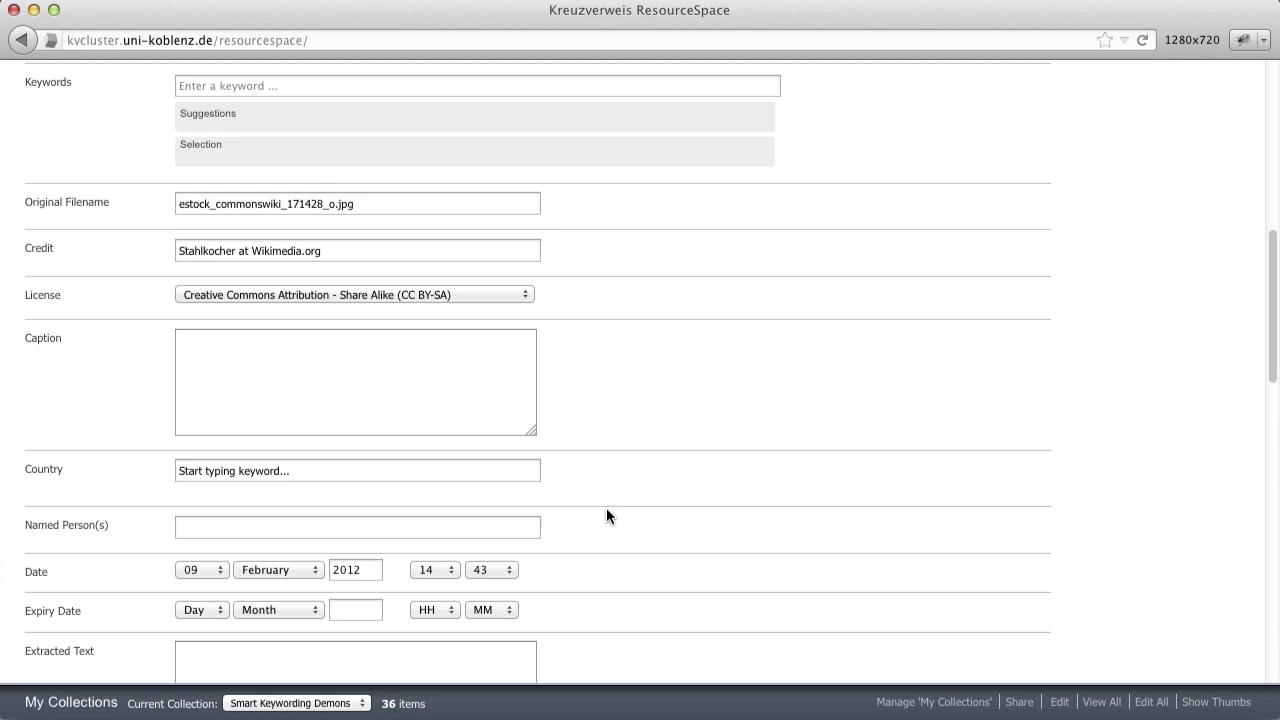
Add 300SL as a keyword by typing '300sl' and picking the autocomplete entry.
click(261, 84)
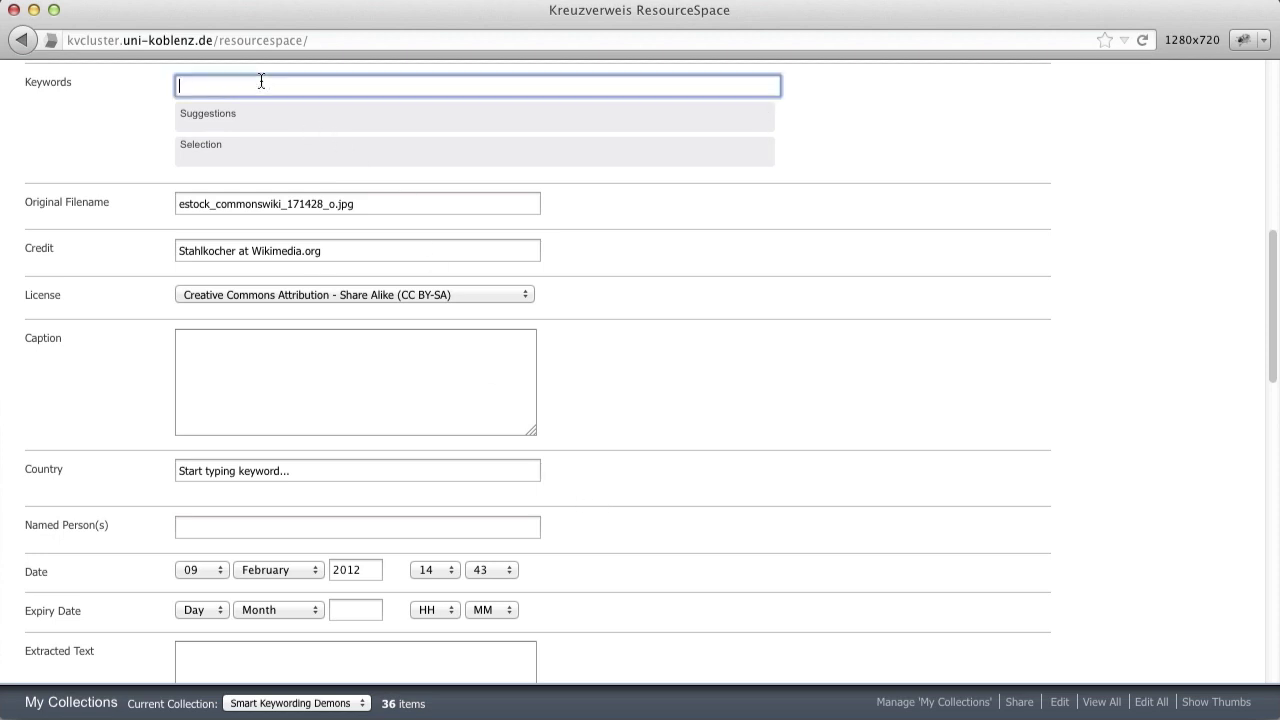
text(300s)
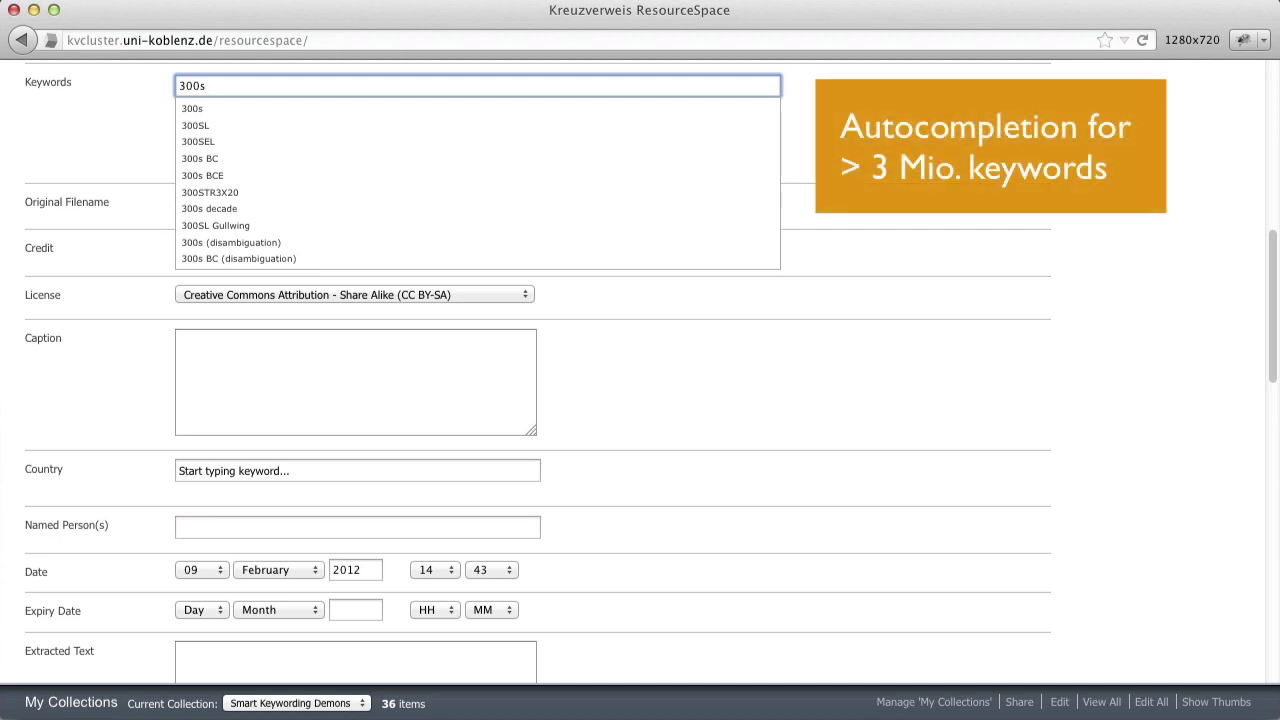
text(l)
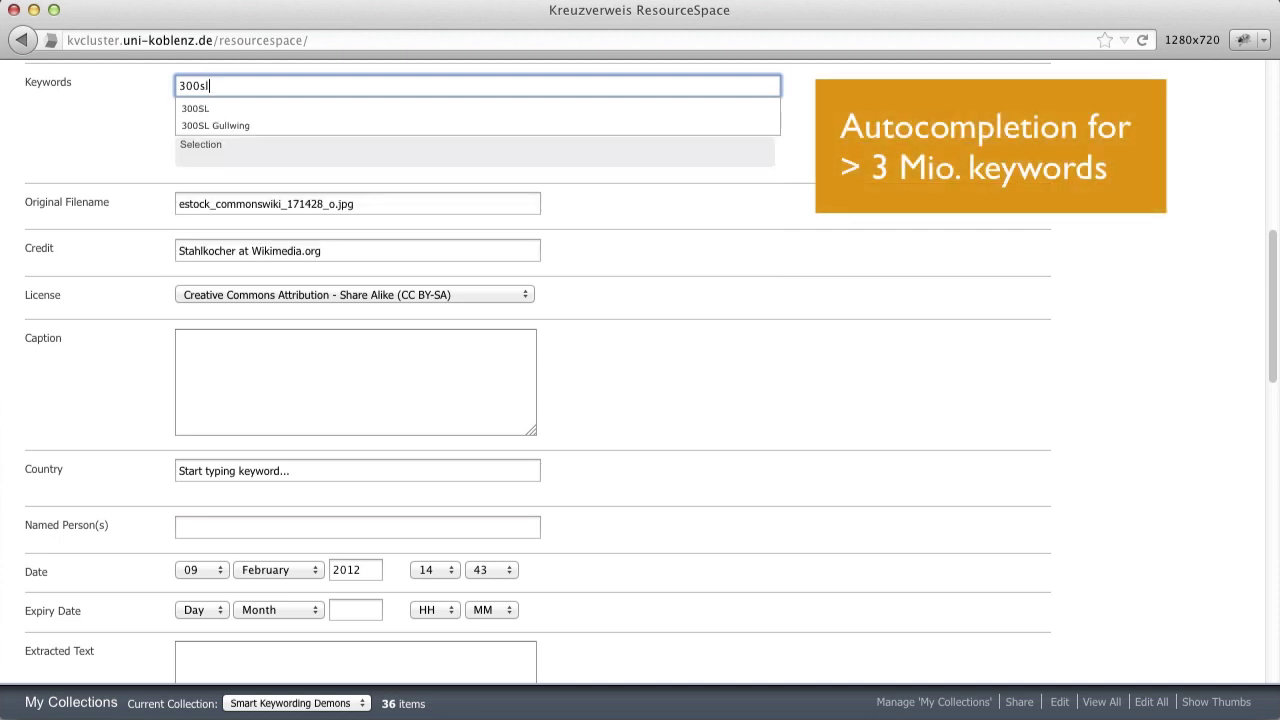
key(Down)
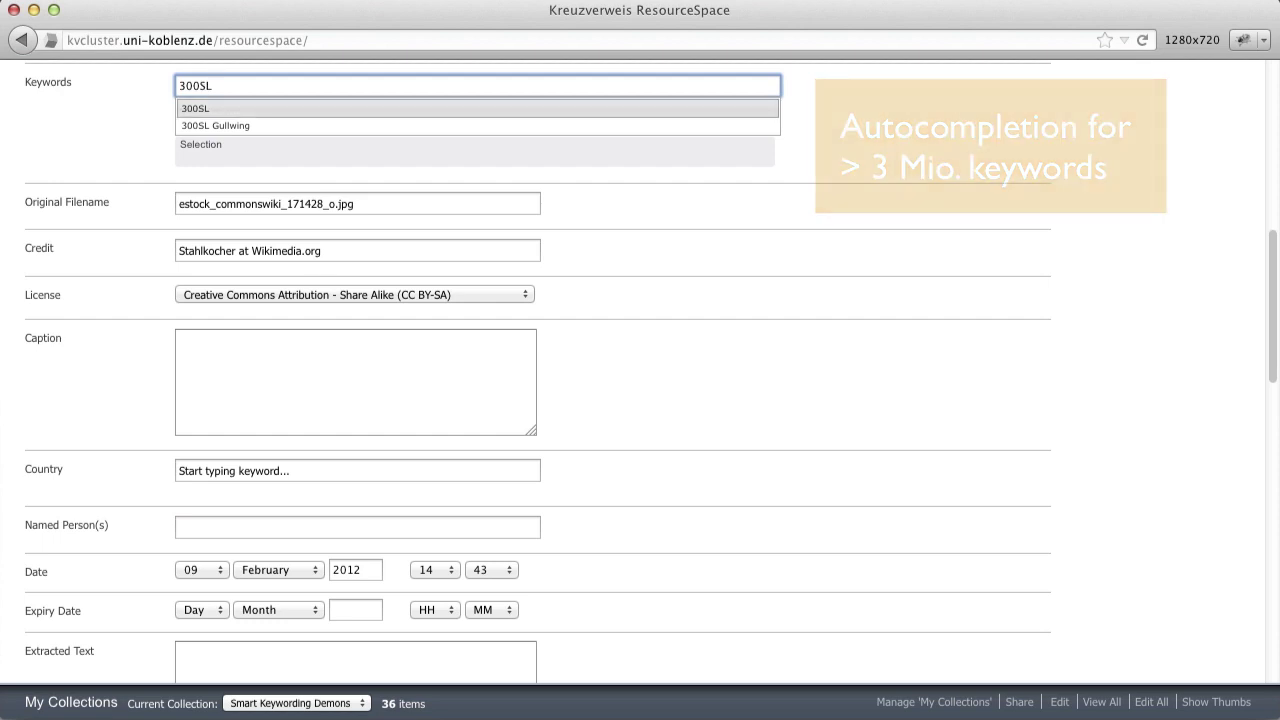
key(Return)
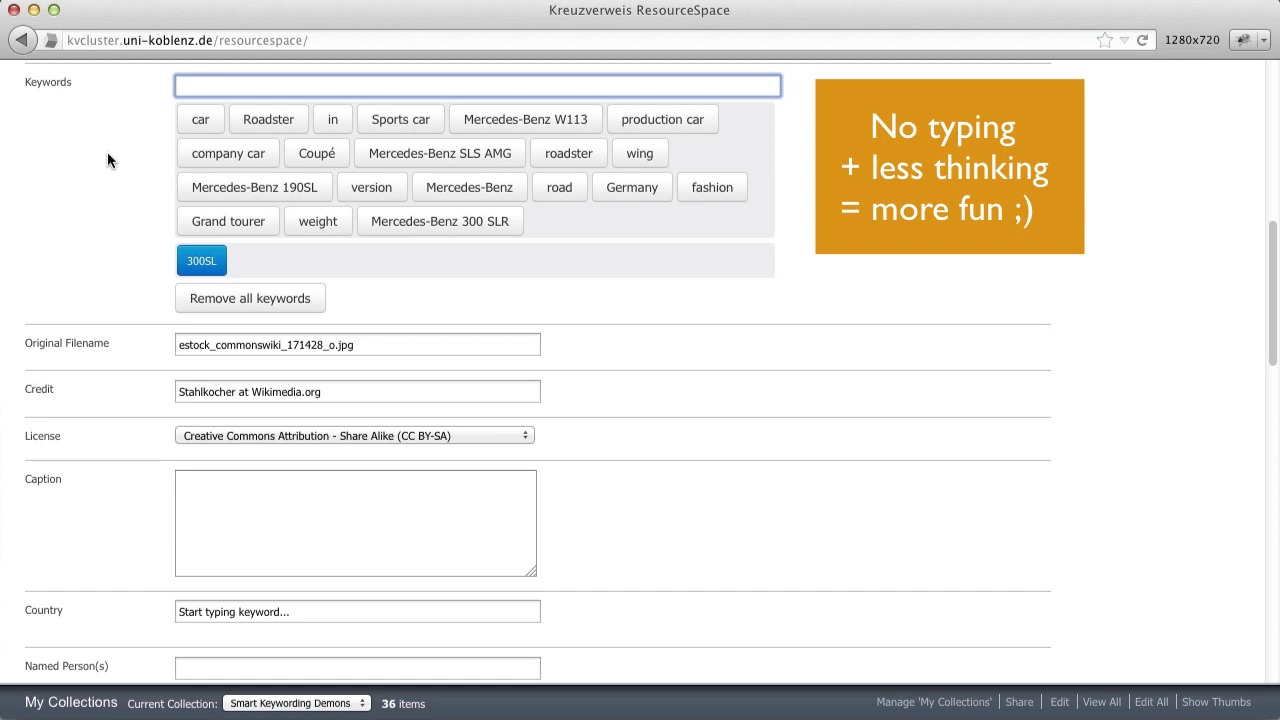
Add suggested keywords car, Sports car, Coupé, Mercedes-Benz, Daimler AG, Automobile and Daimler-Benz.
click(202, 122)
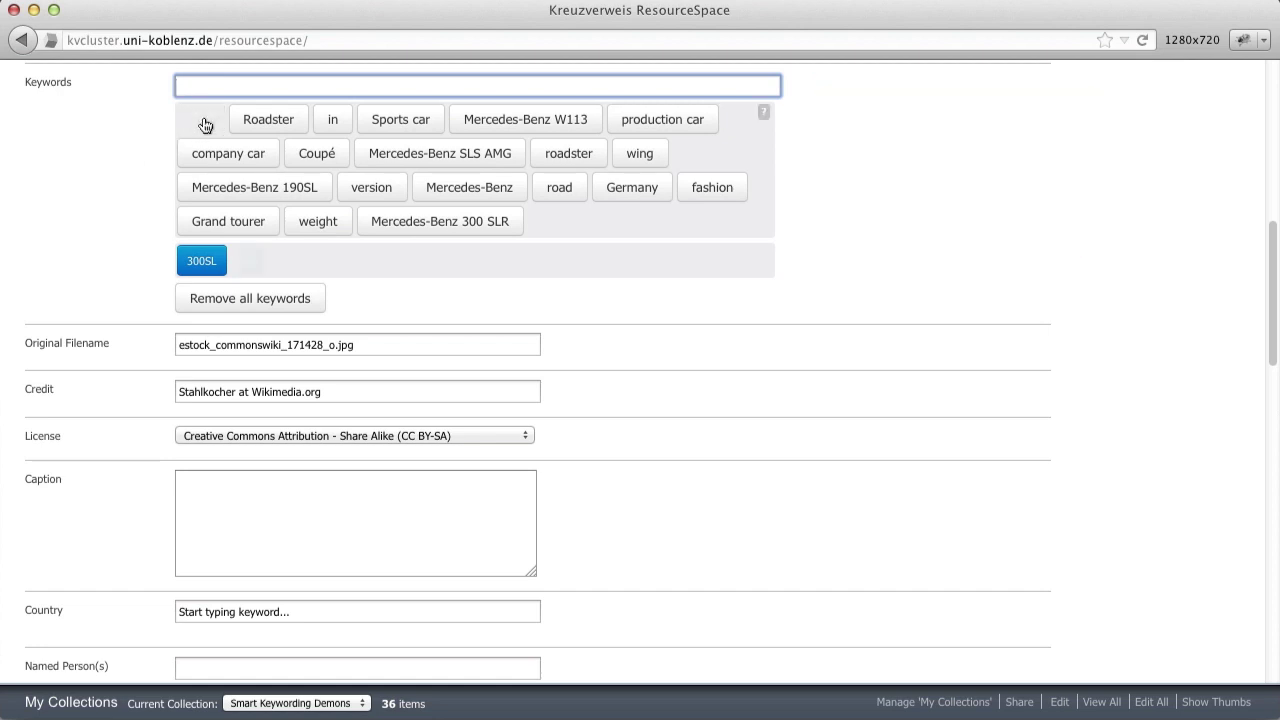
click(395, 121)
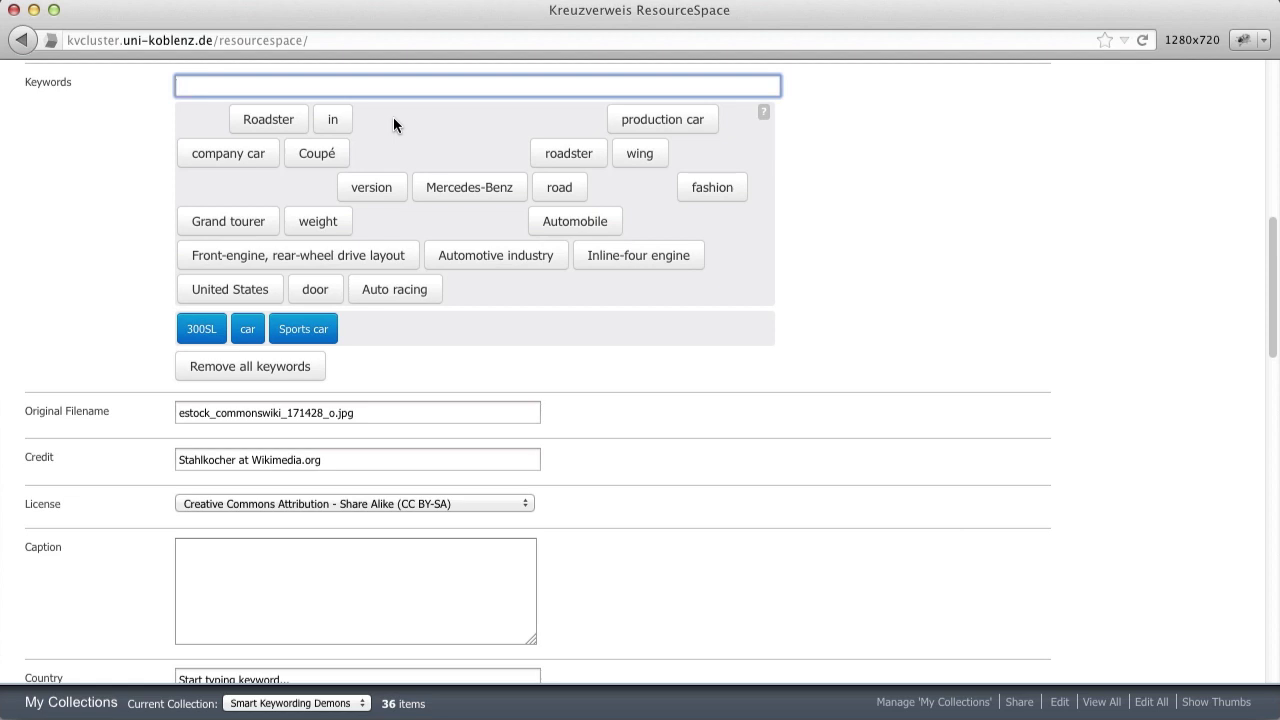
click(317, 153)
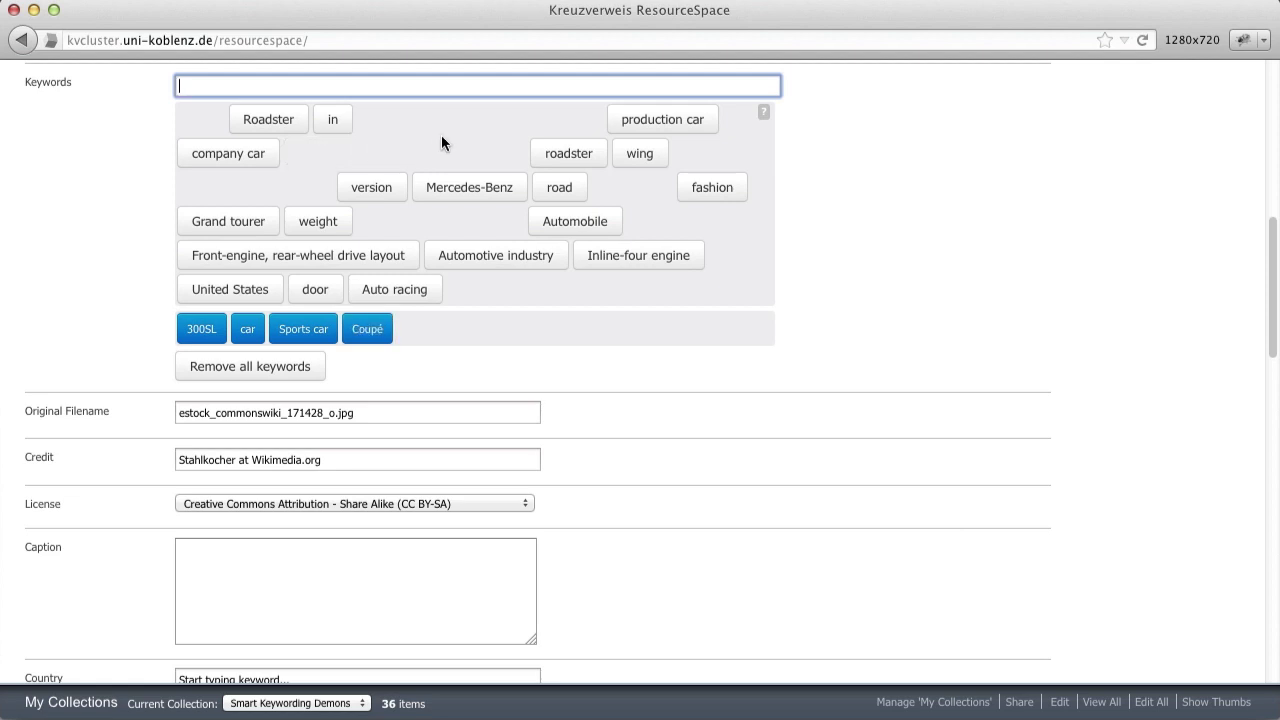
click(467, 192)
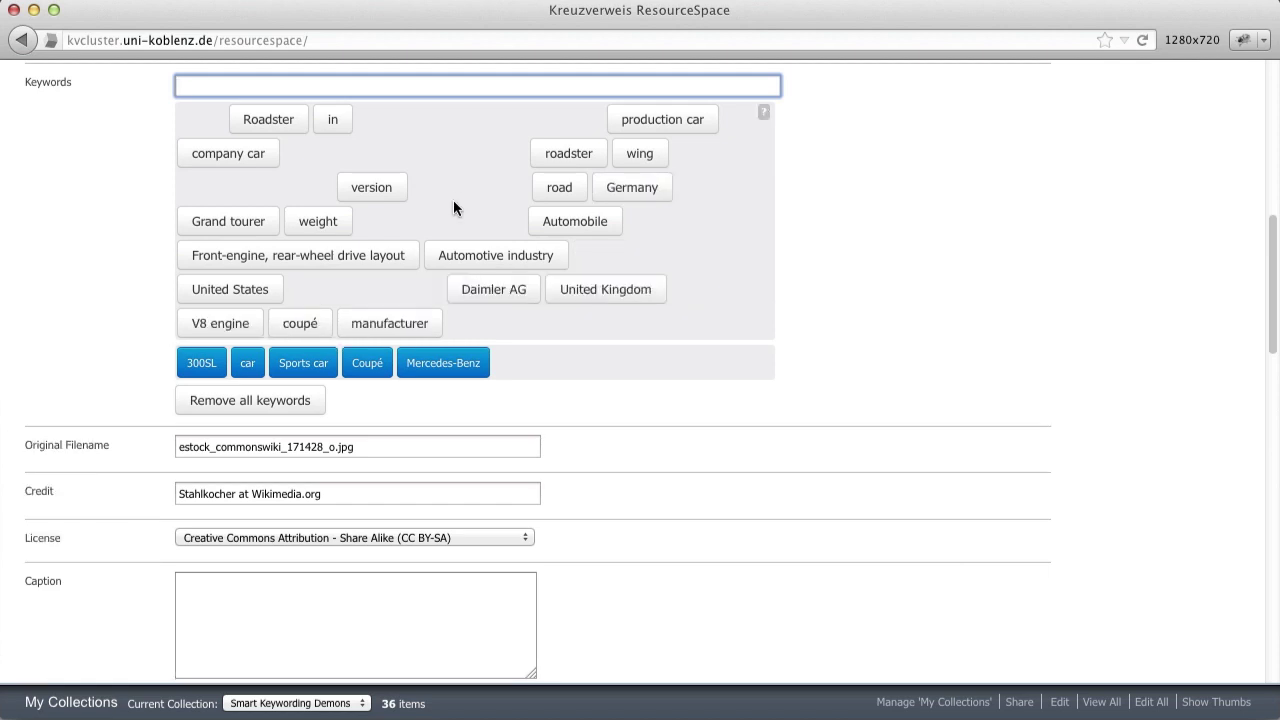
click(493, 291)
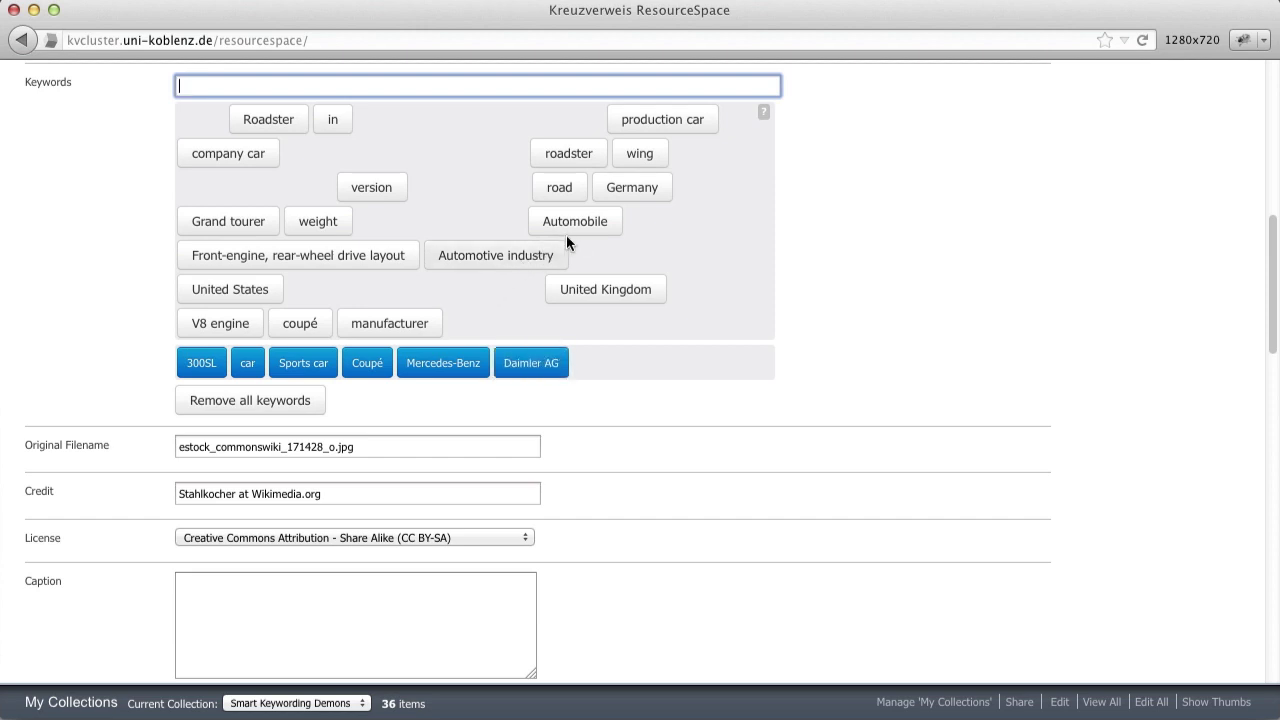
click(598, 226)
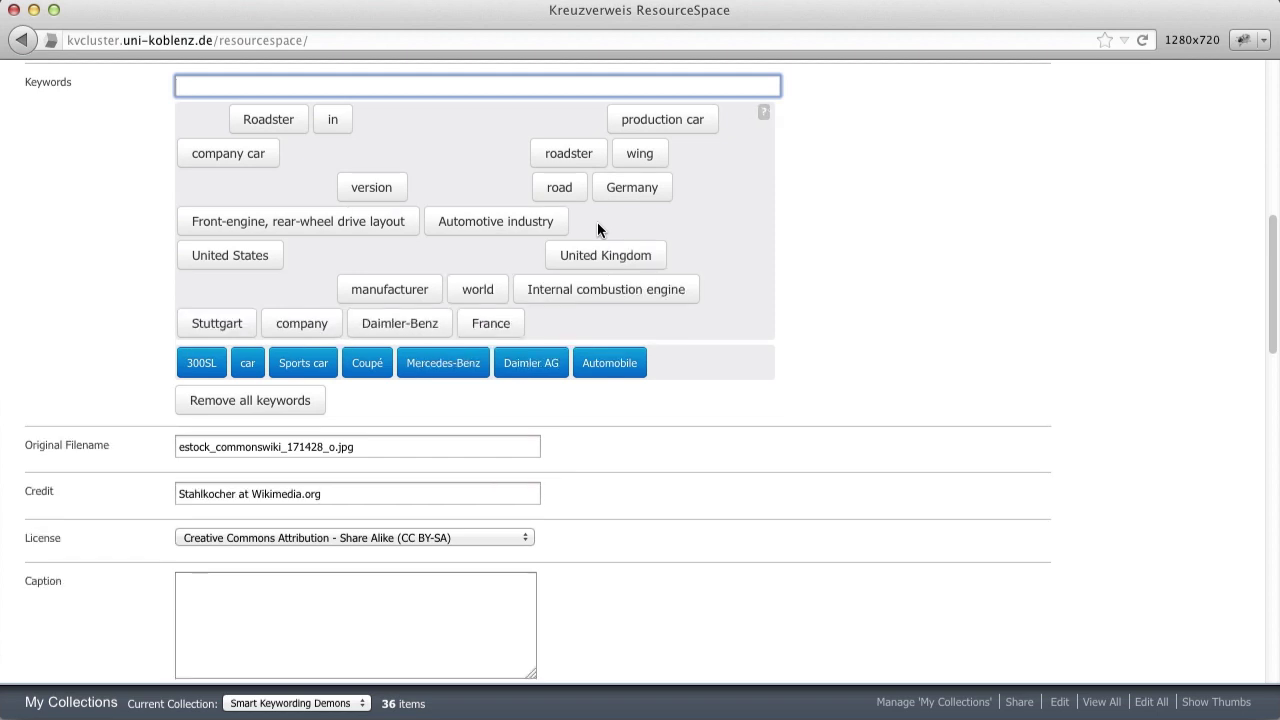
click(402, 323)
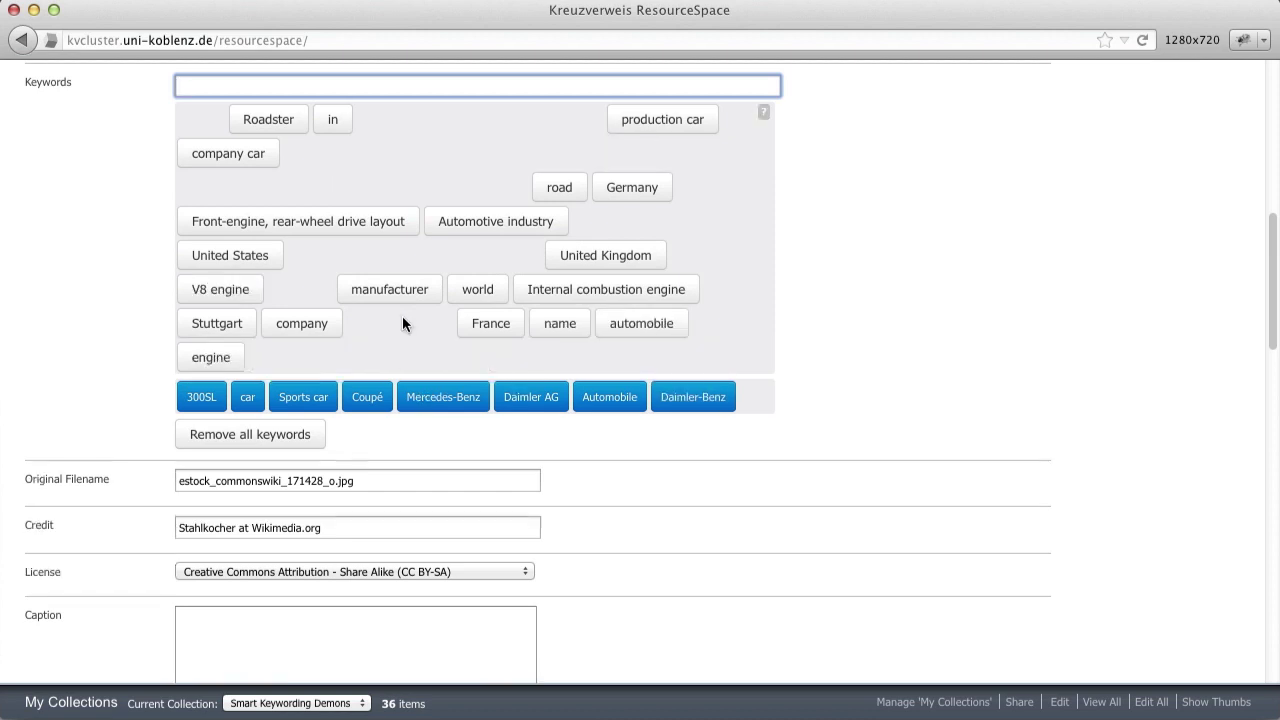
Save the Mercedes photo's keywords and search 'sports car', finding that 1 photo.
scroll(402, 317, down, 15)
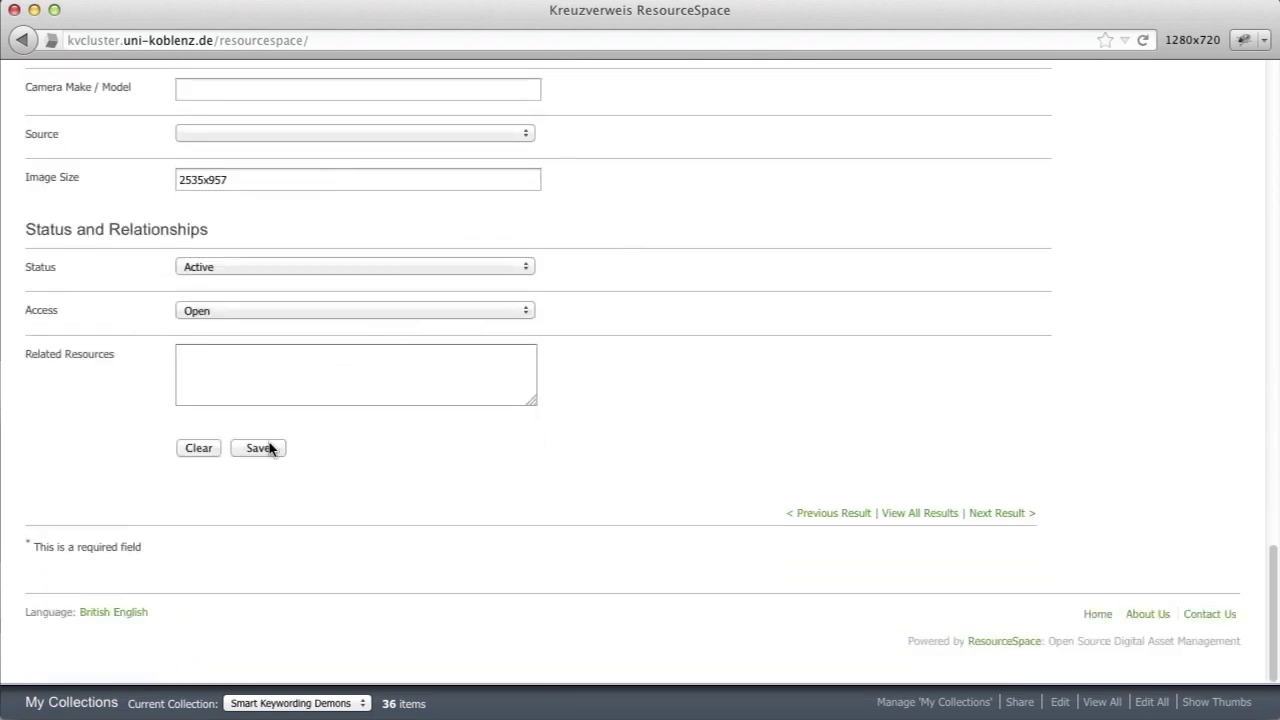
click(268, 449)
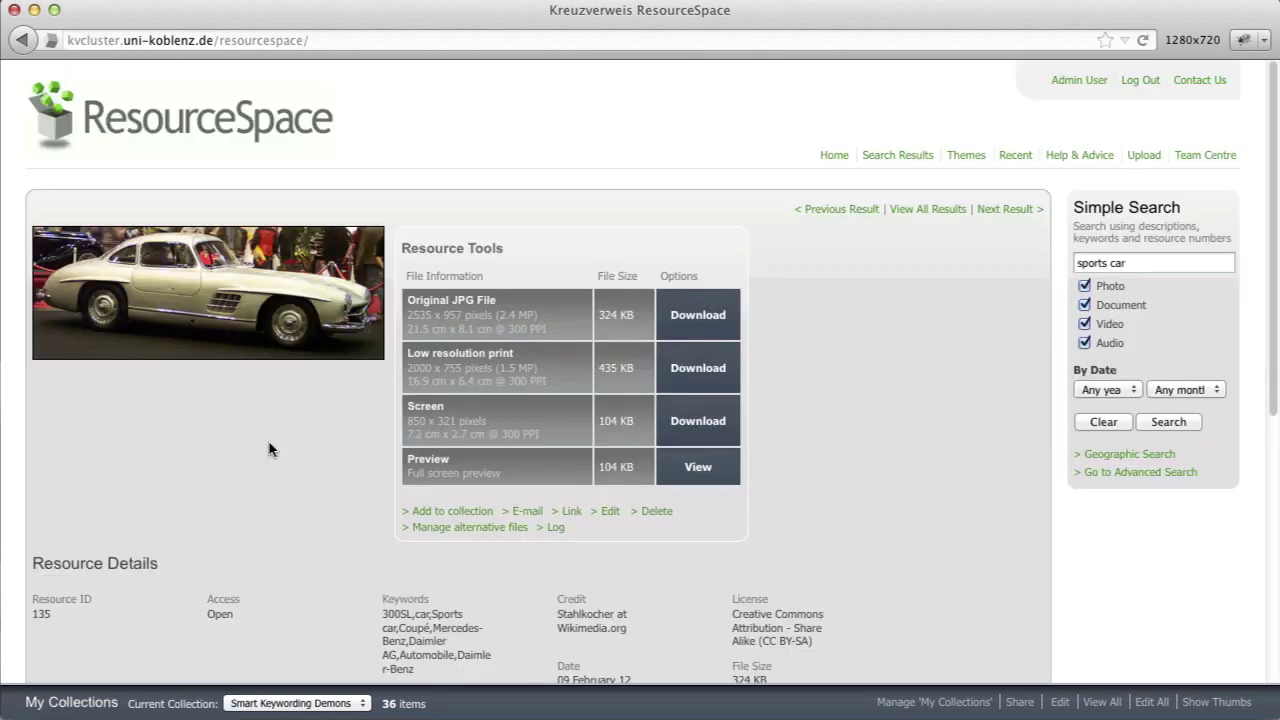
scroll(842, 396, down, 1)
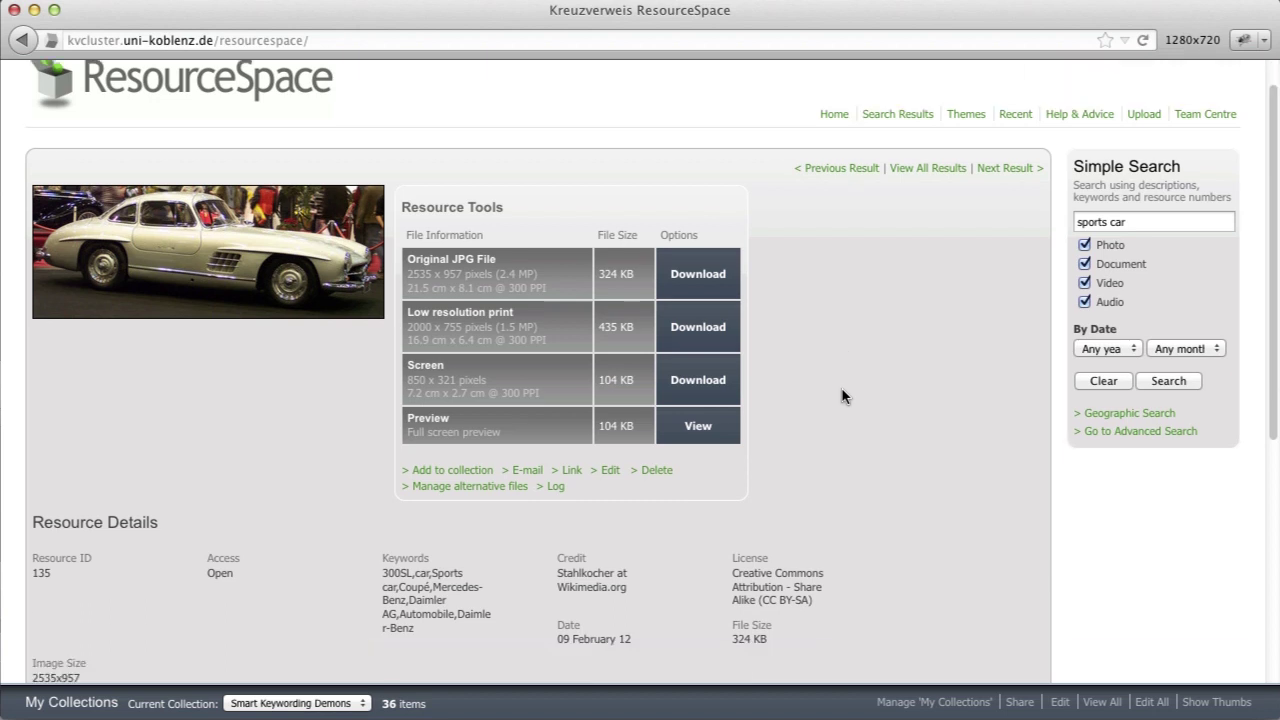
scroll(842, 396, down, 3)
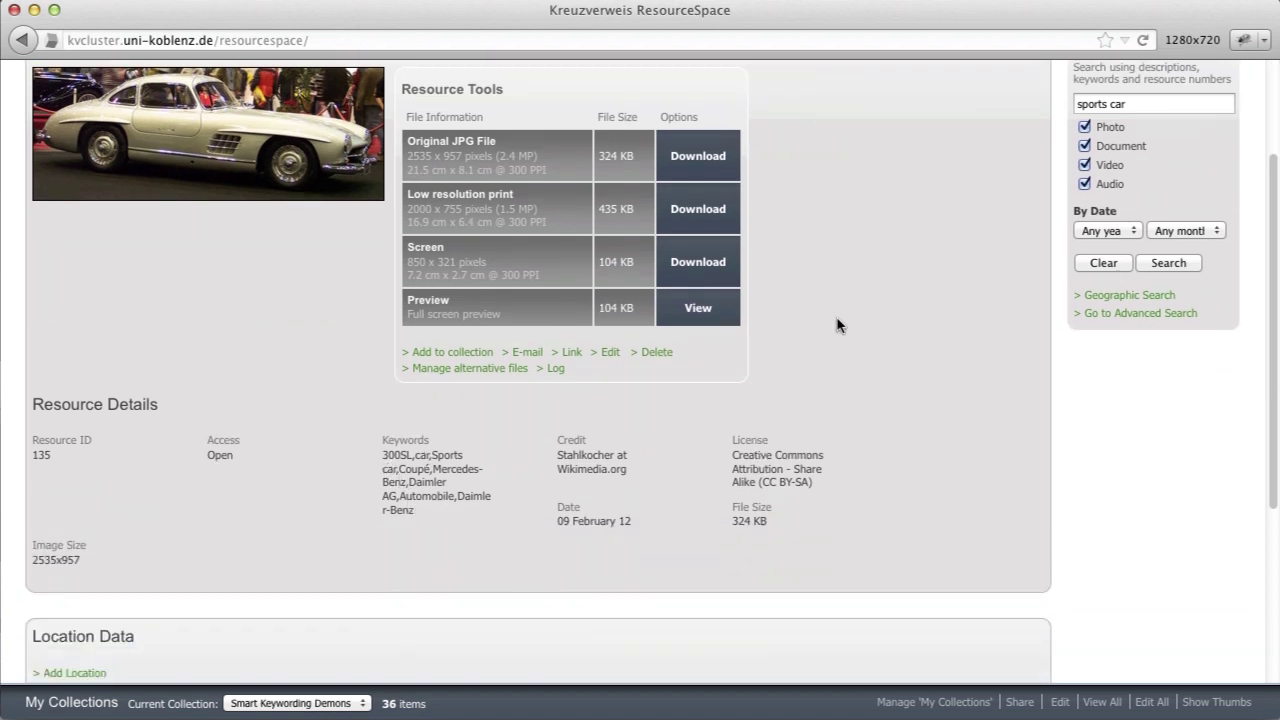
click(1137, 106)
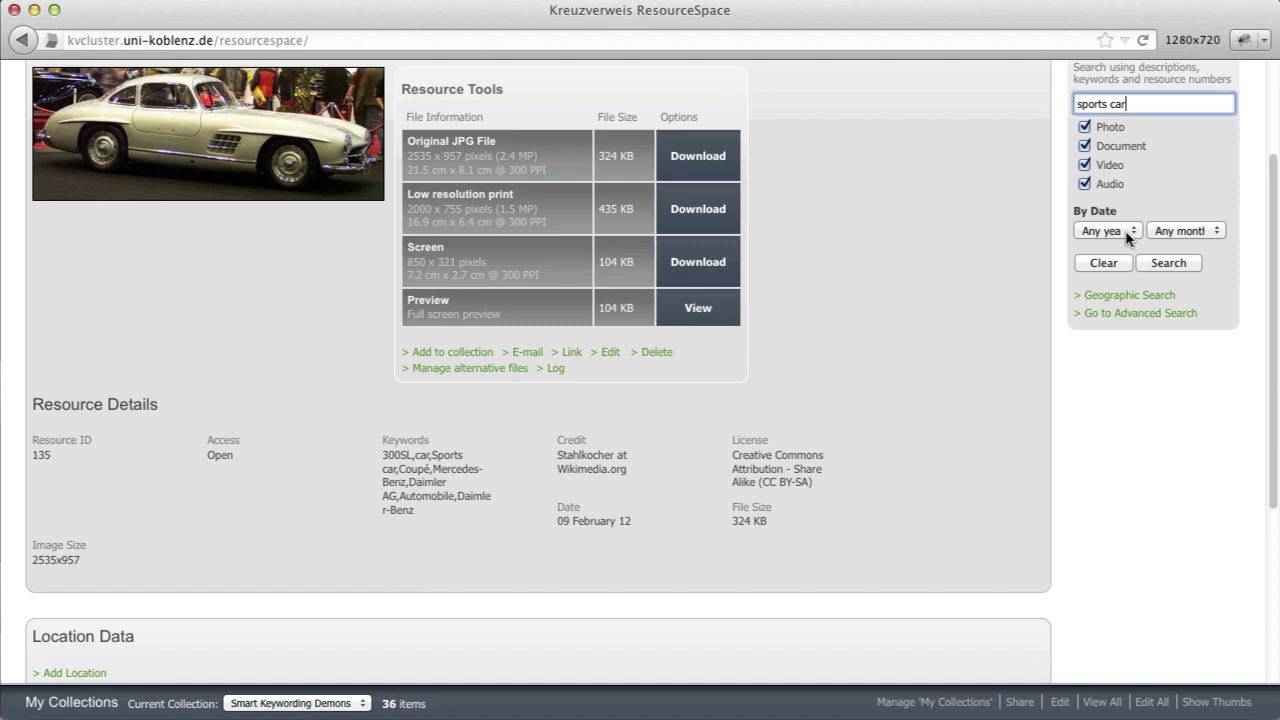
click(1168, 262)
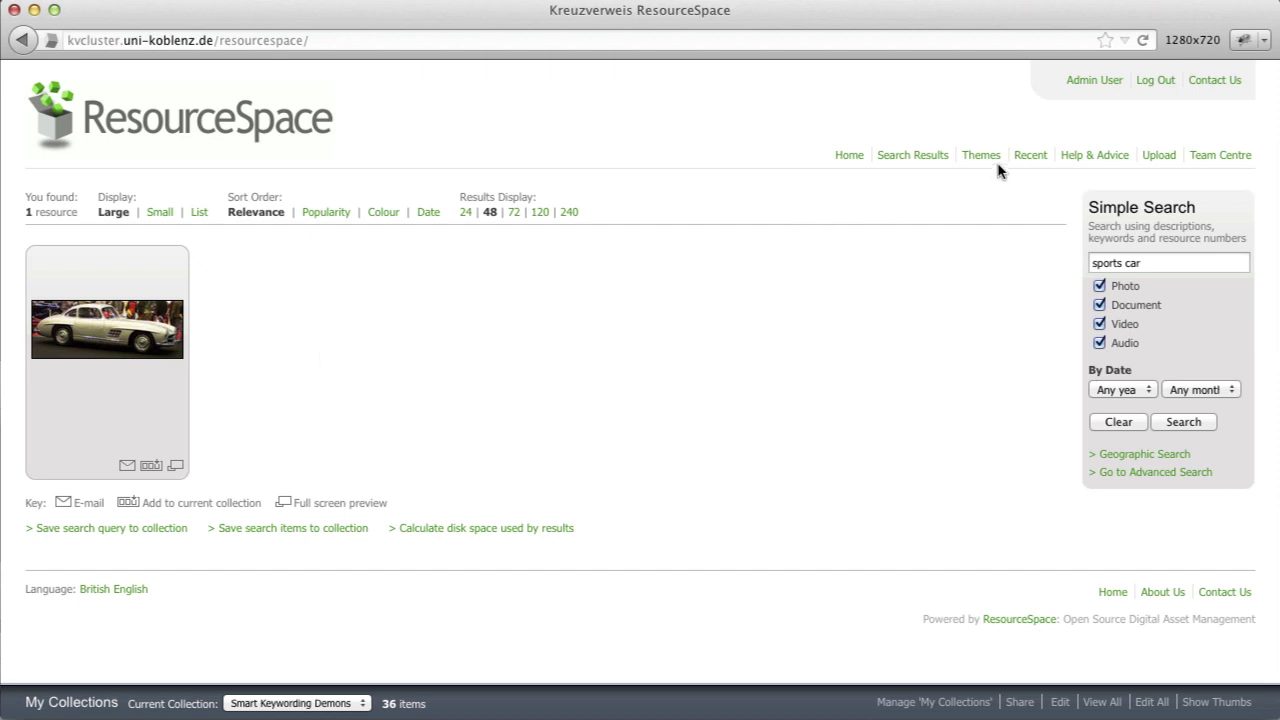
Open resource 145, the actress portrait from Recent, in the Edit Resource form.
click(1026, 156)
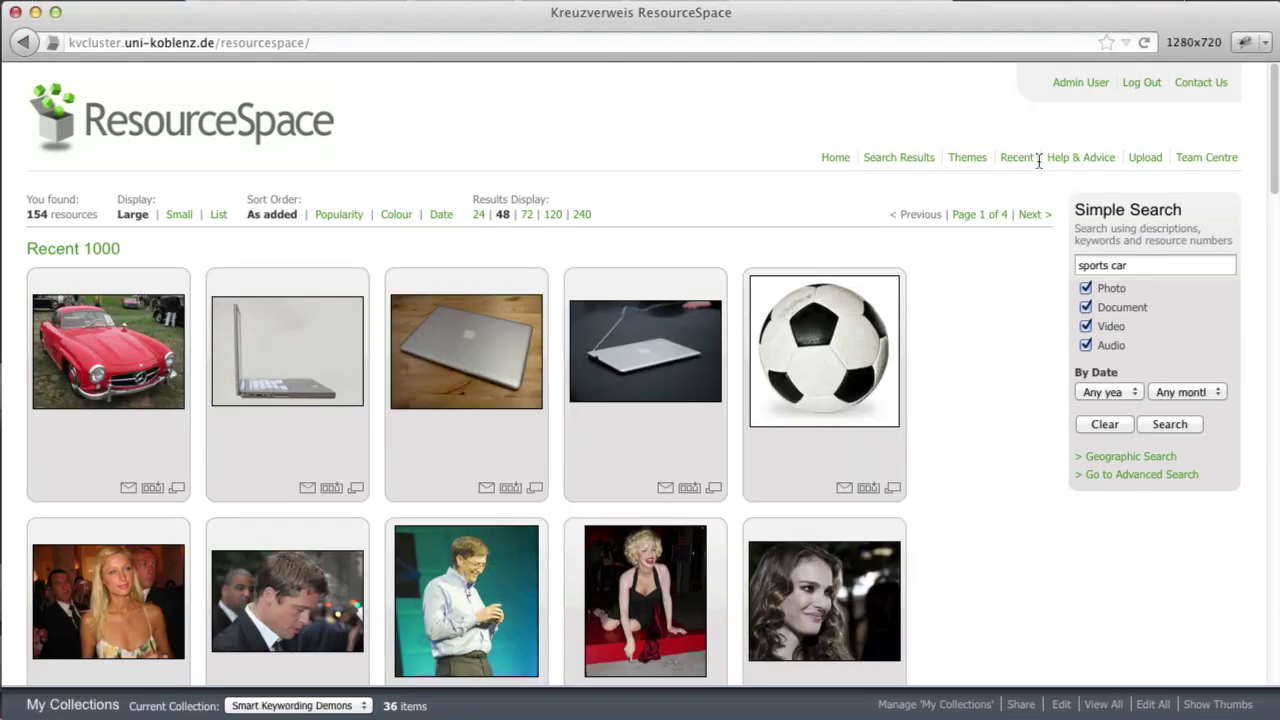
scroll(989, 318, down, 2)
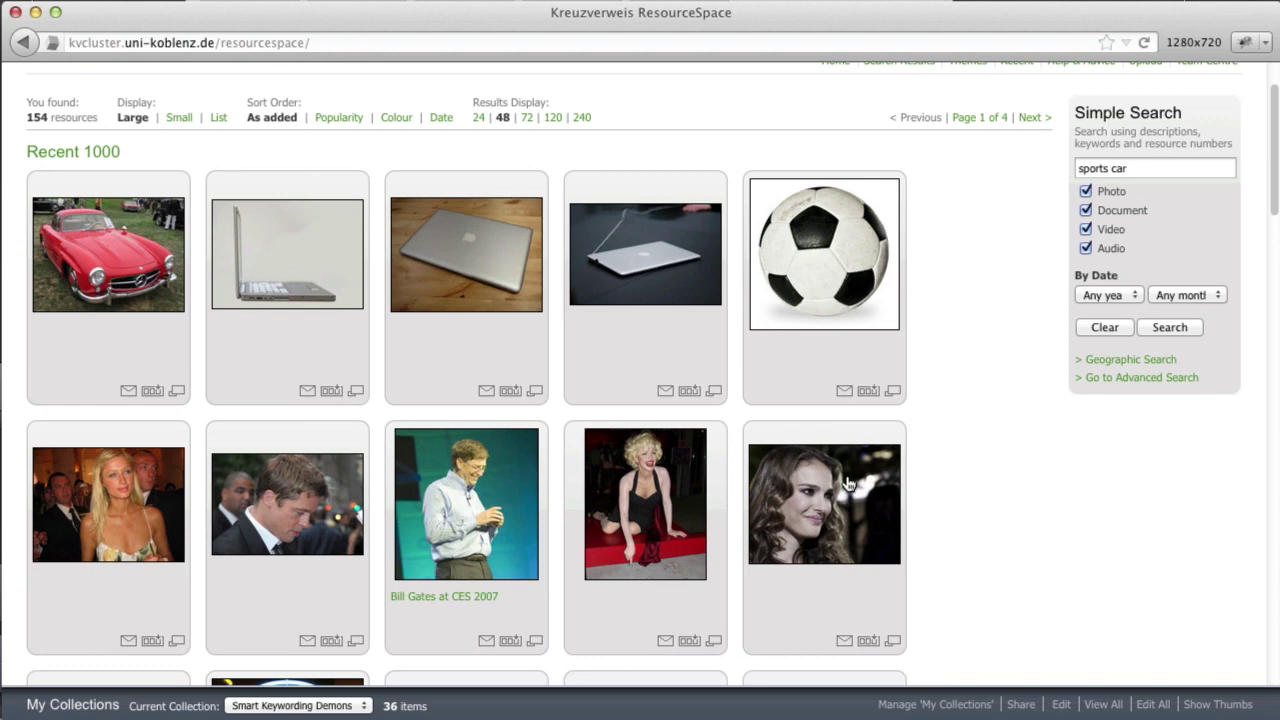
click(848, 484)
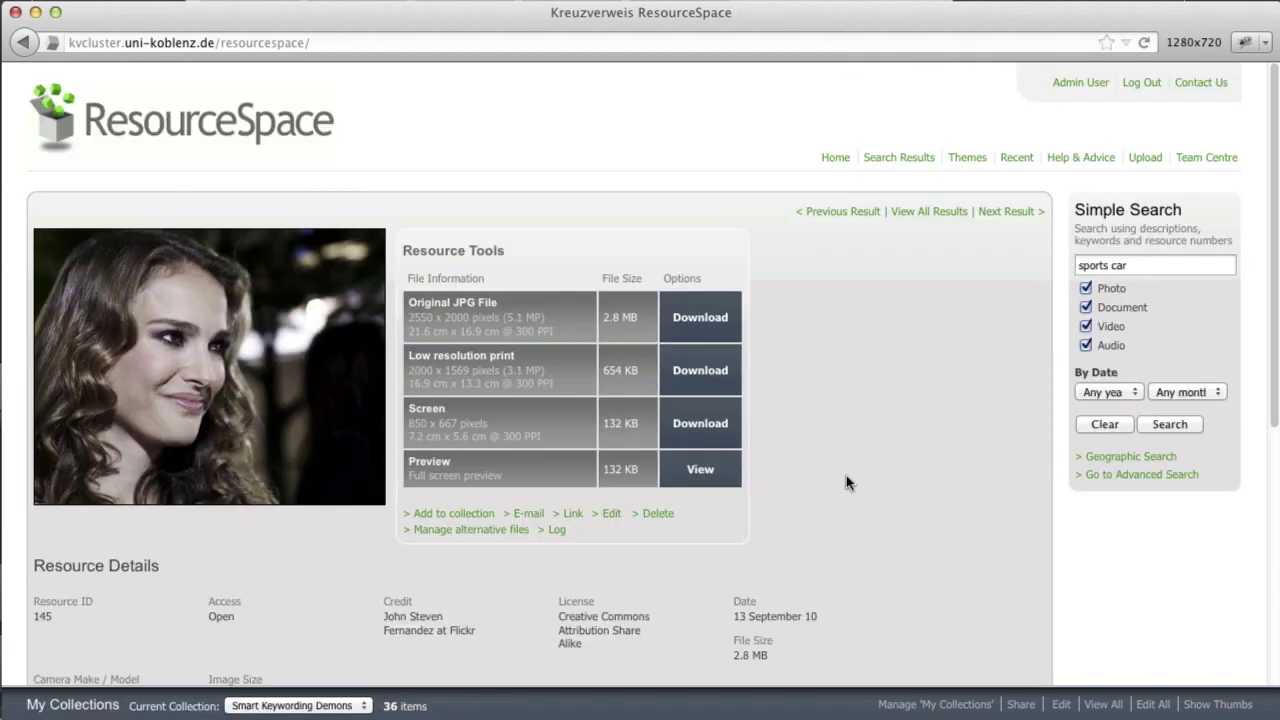
click(612, 514)
scroll(614, 512, down, 6)
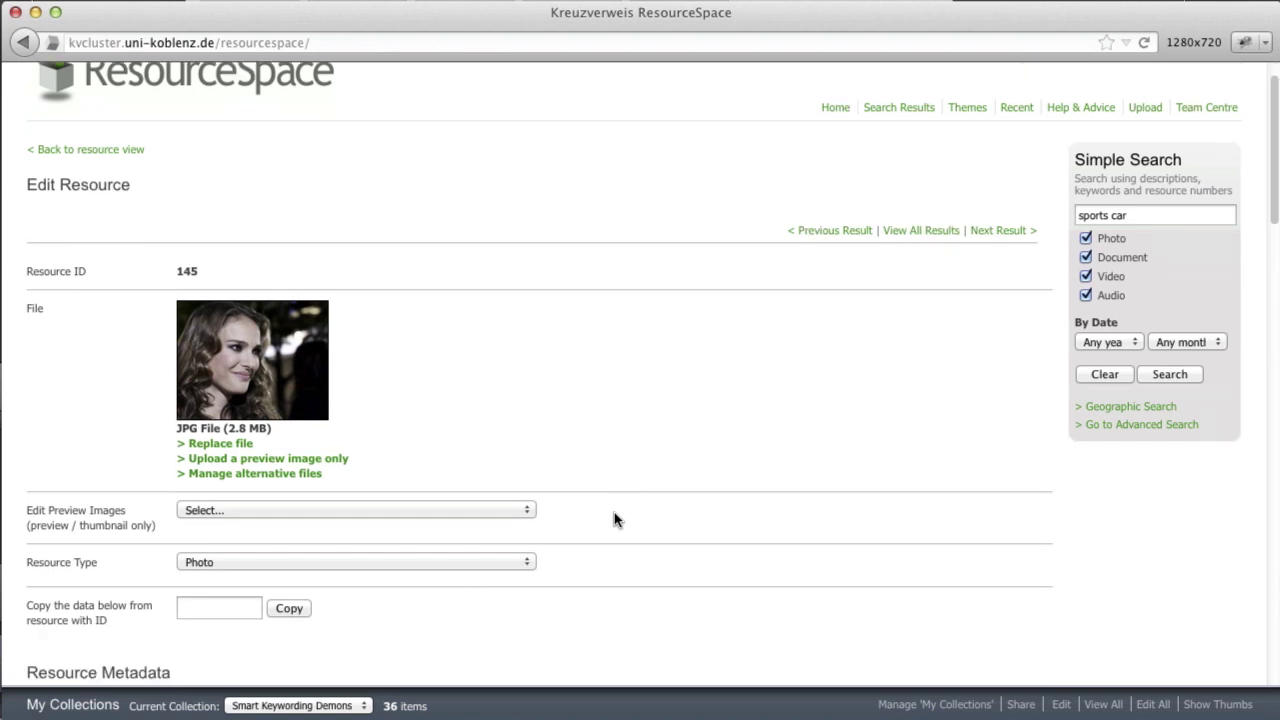
Add the actress's full name as a keyword from the autocomplete list.
click(519, 477)
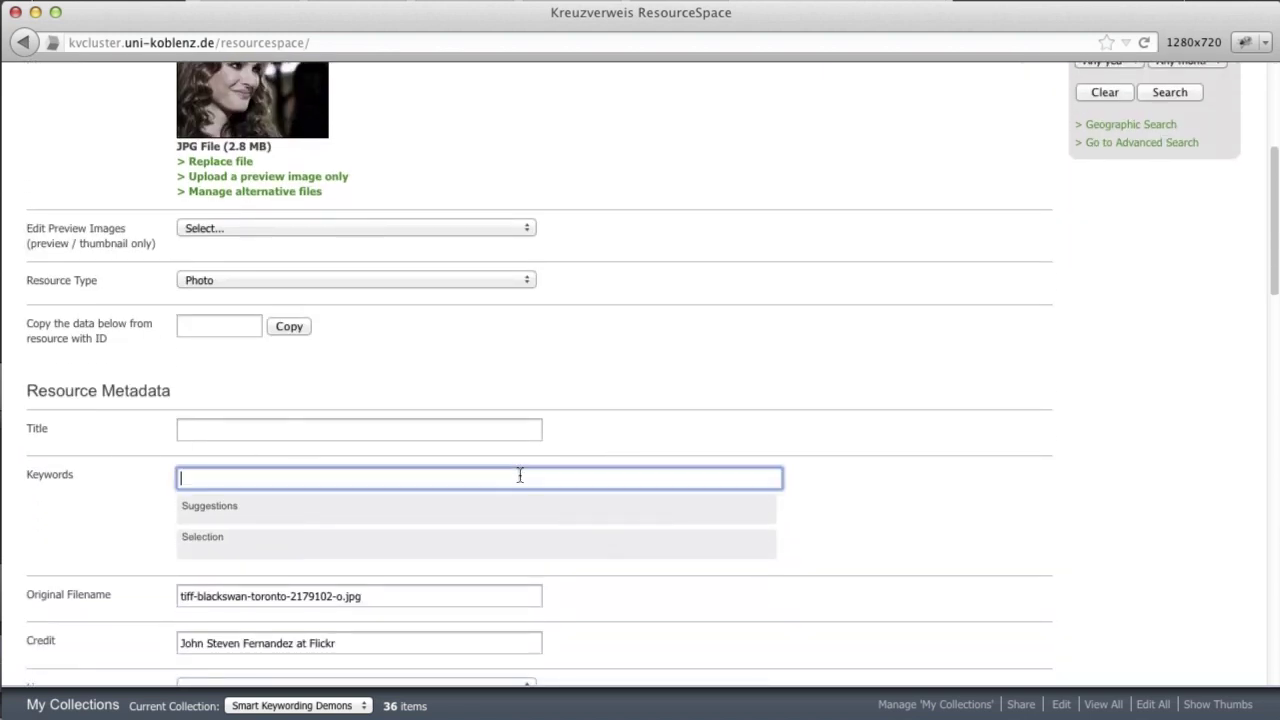
text(nat)
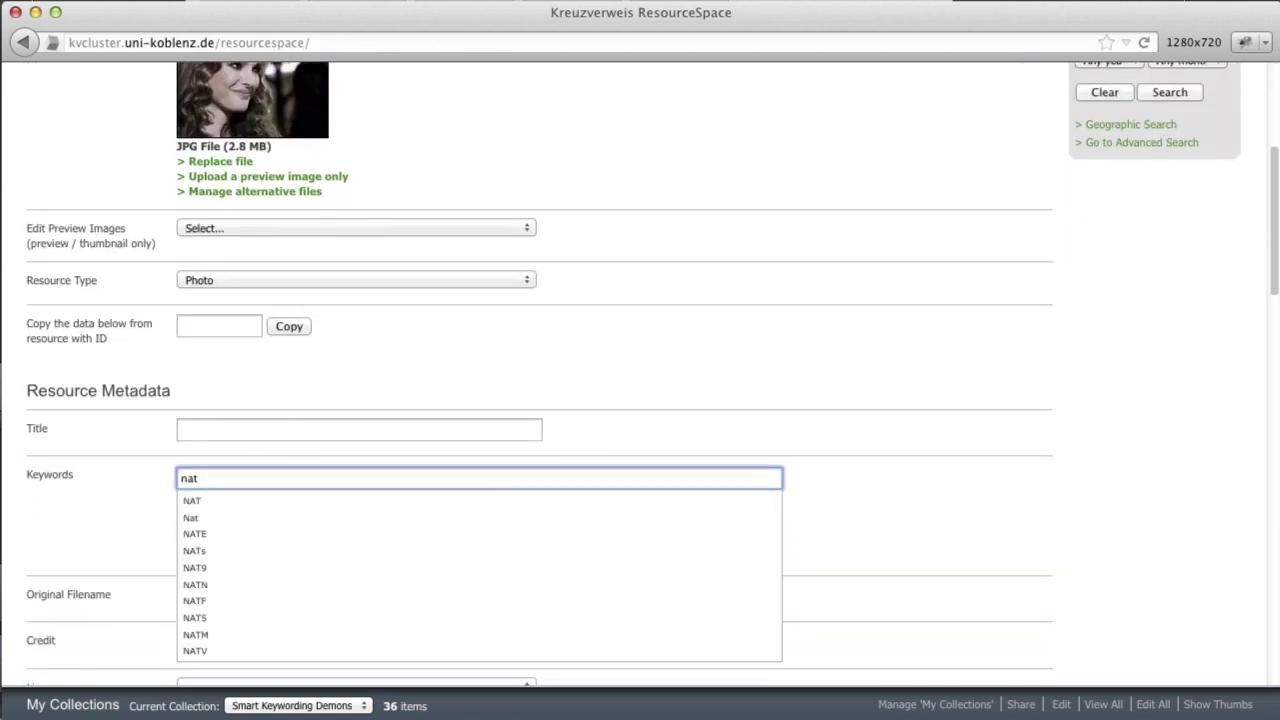
text(alie po)
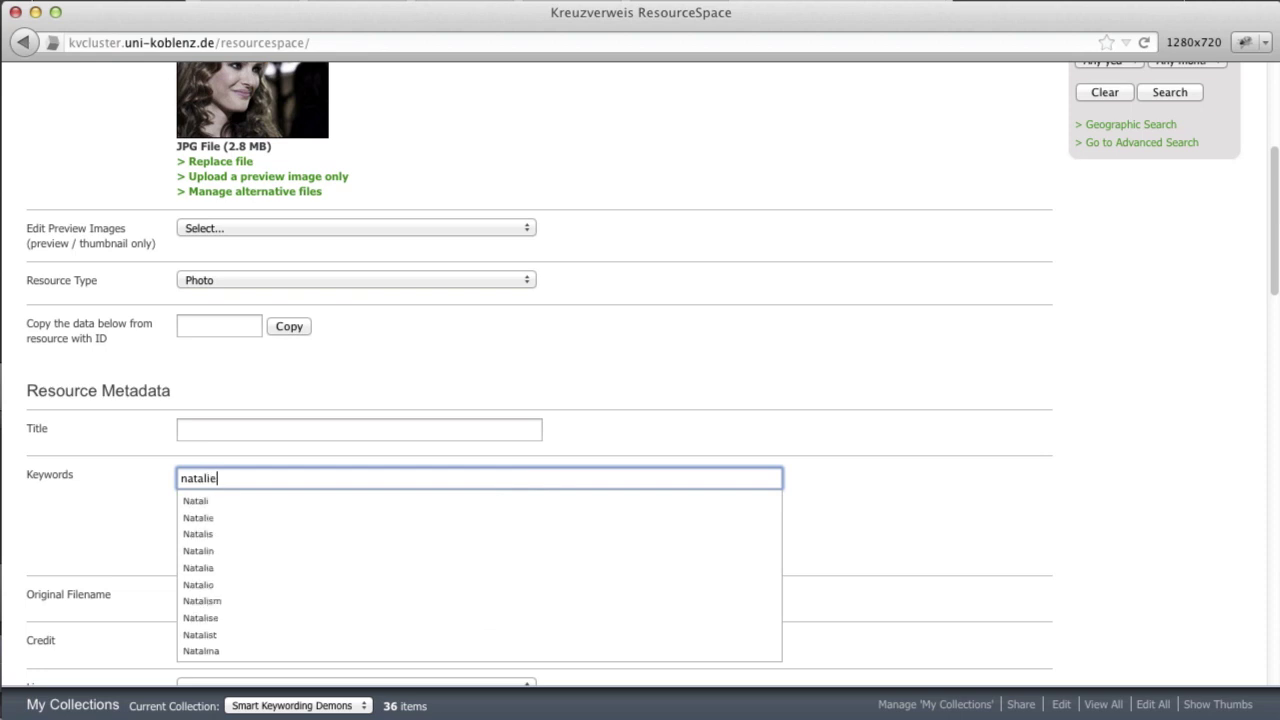
key(Down)
key(Down)
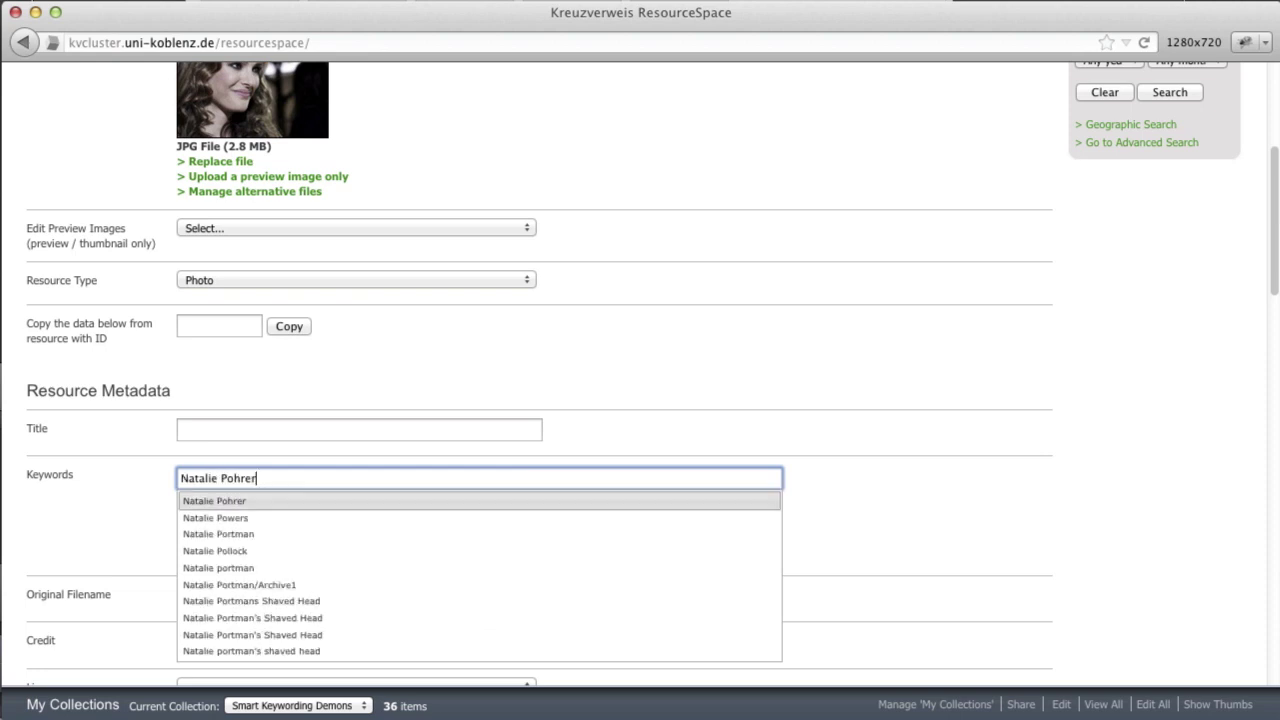
key(Return)
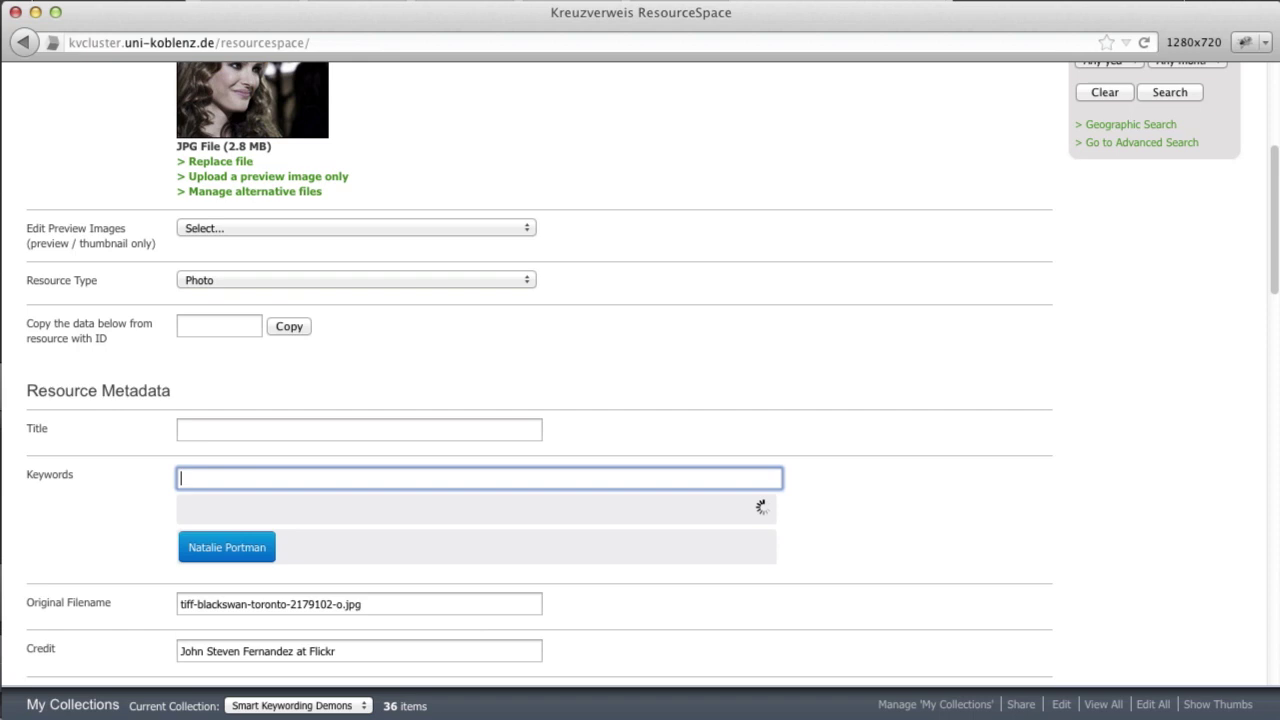
scroll(897, 450, down, 3)
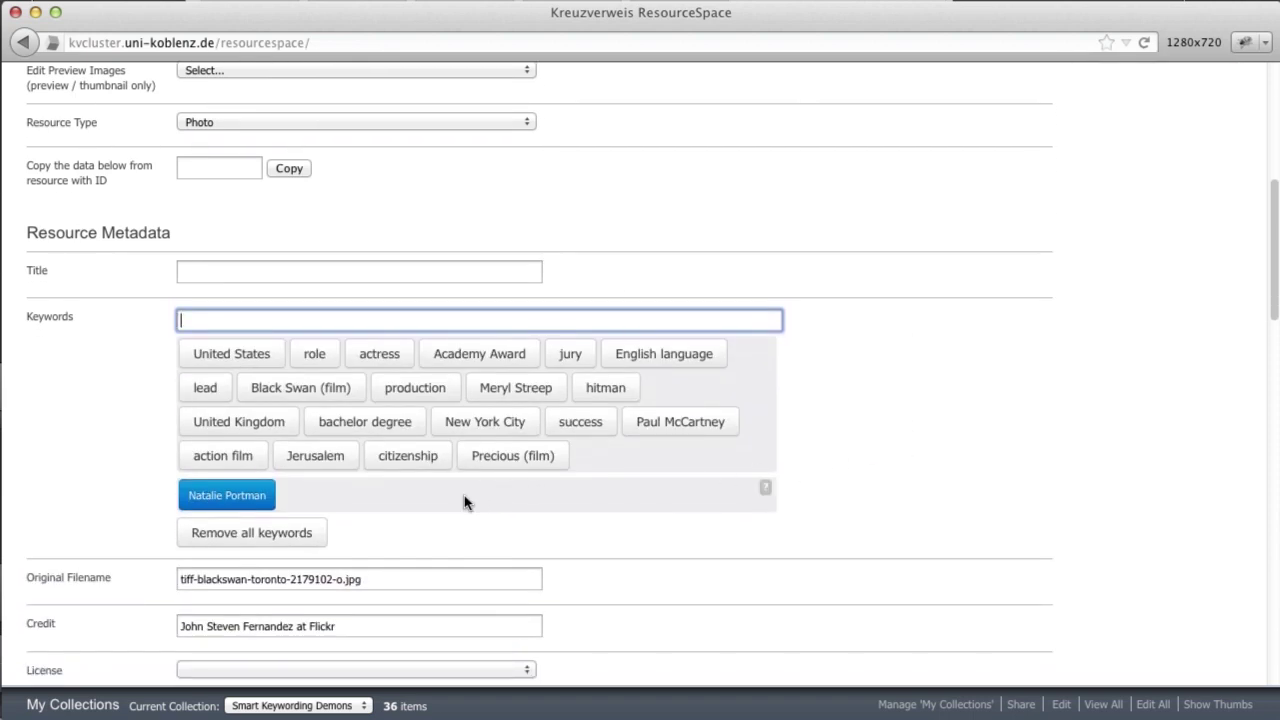
Add suggested keywords actress, Academy Award, Jerusalem, Black Swan (film), film, production and ballet.
click(378, 355)
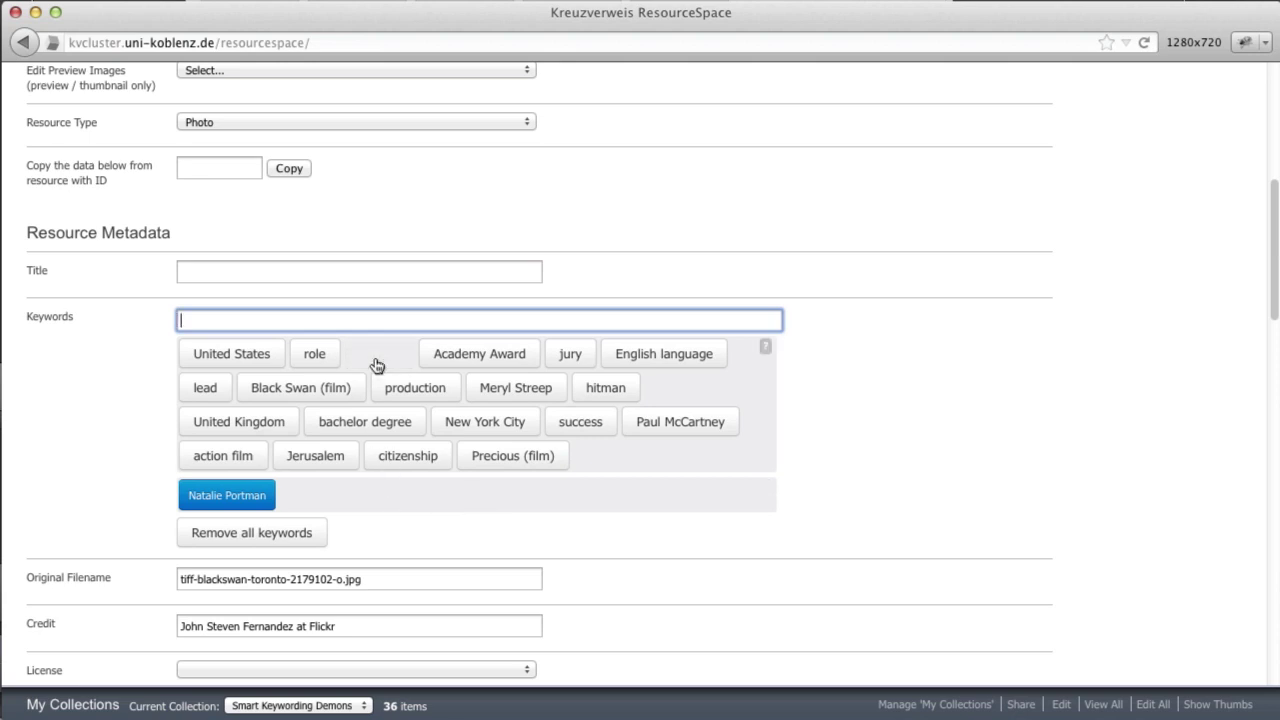
click(447, 358)
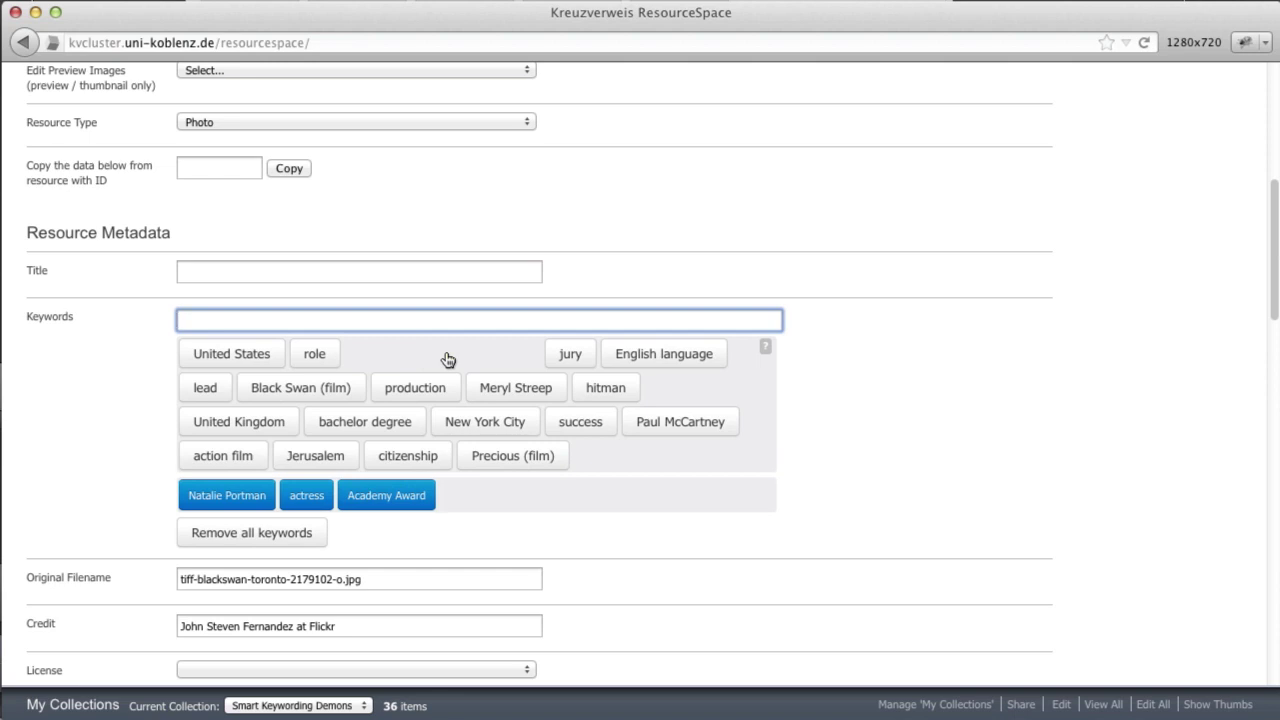
click(330, 455)
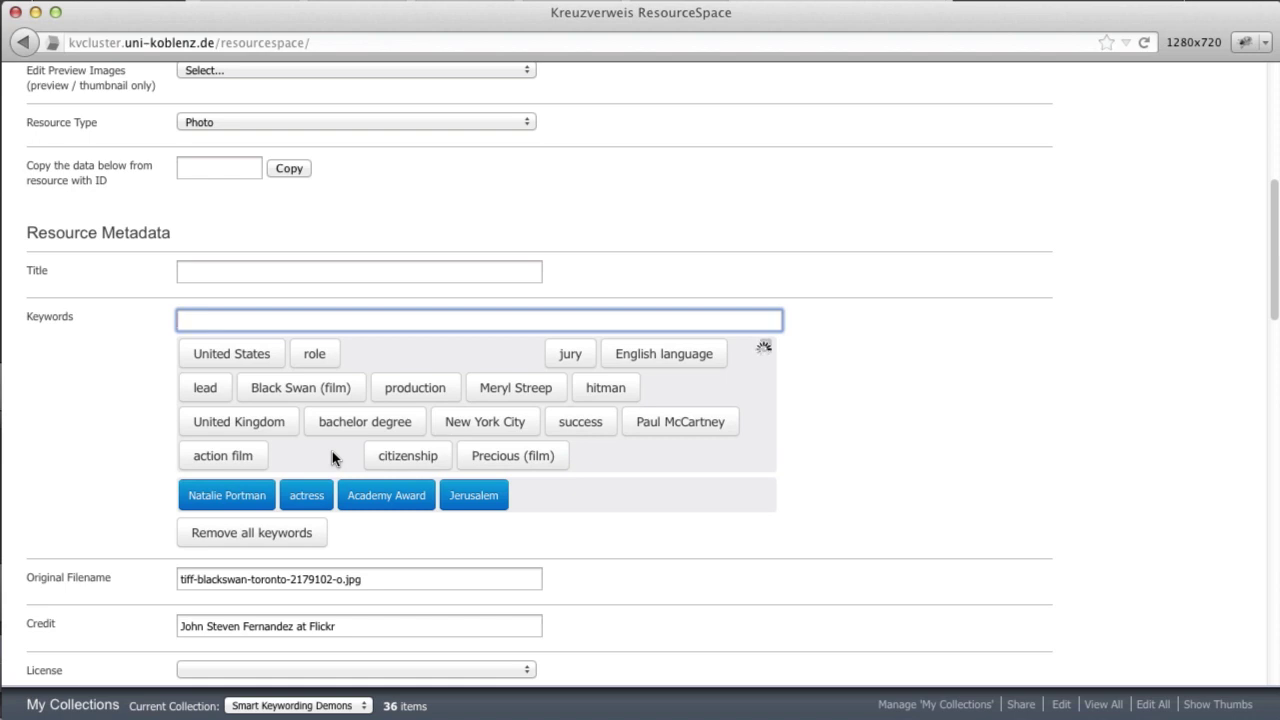
click(331, 384)
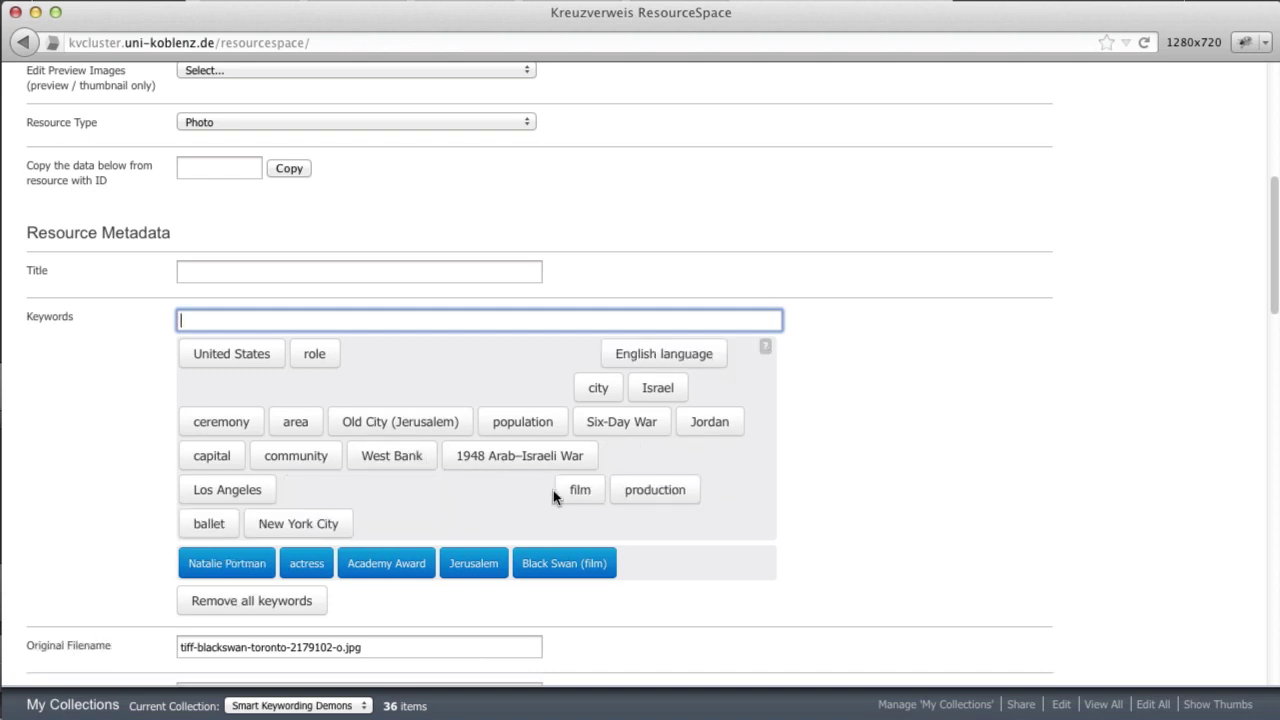
click(580, 492)
click(642, 492)
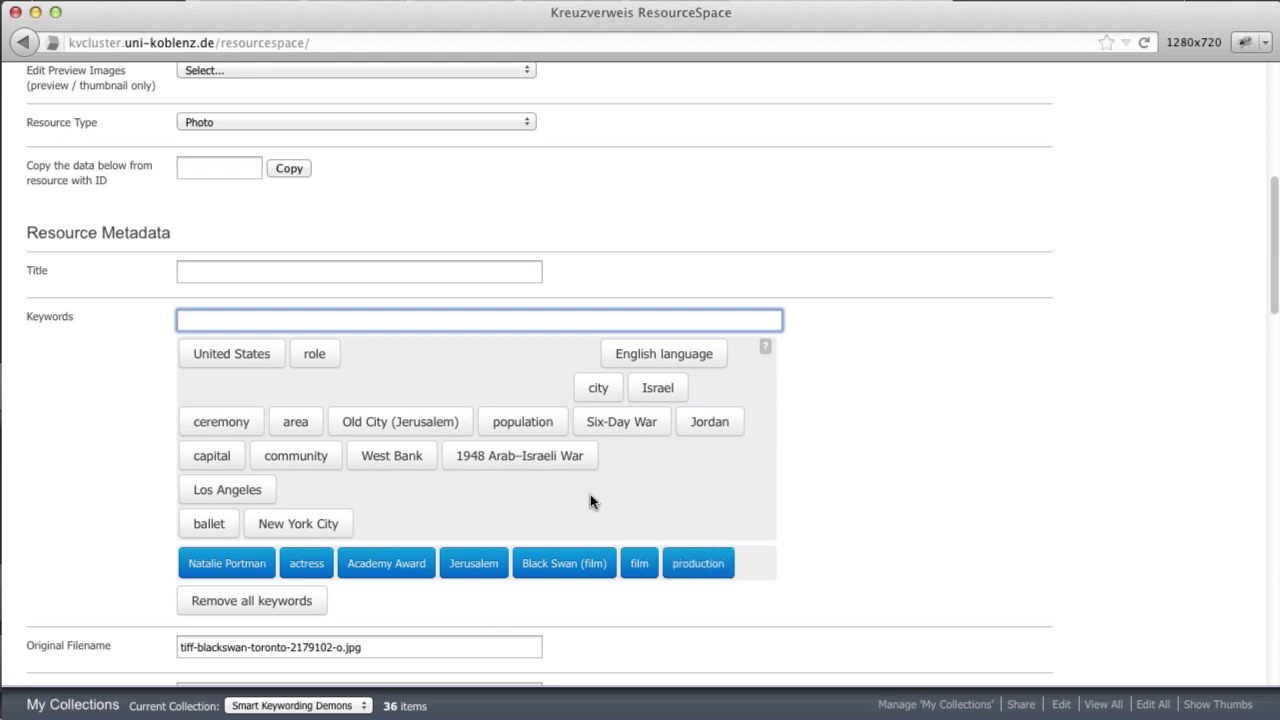
click(211, 524)
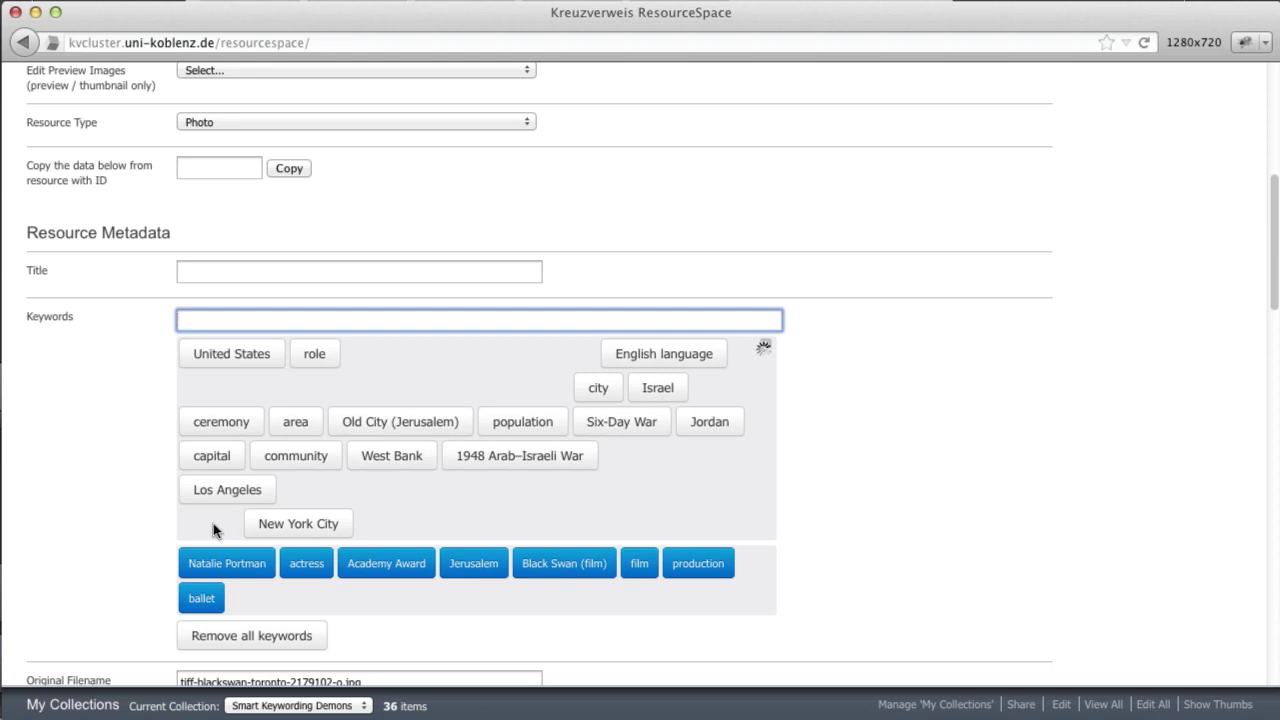
Save resource 145's edits so its details list the eight new keywords, ending with film, production and ballet.
scroll(225, 524, down, 20)
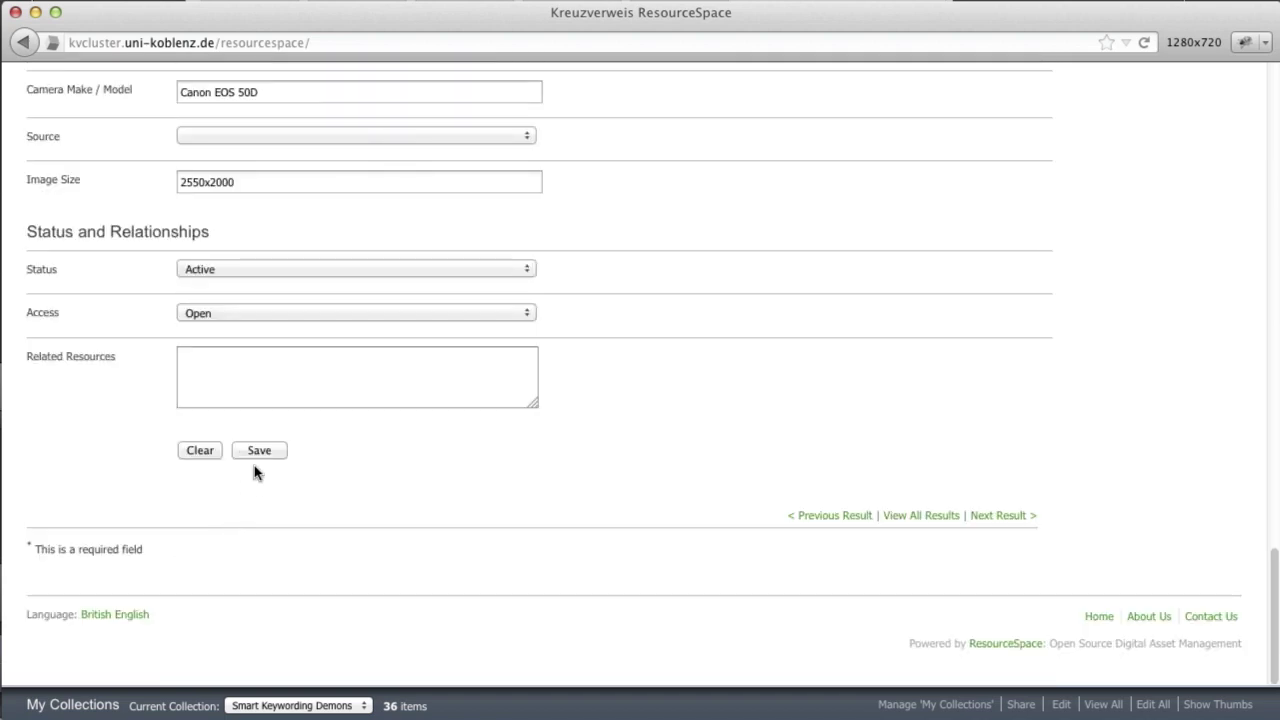
click(260, 450)
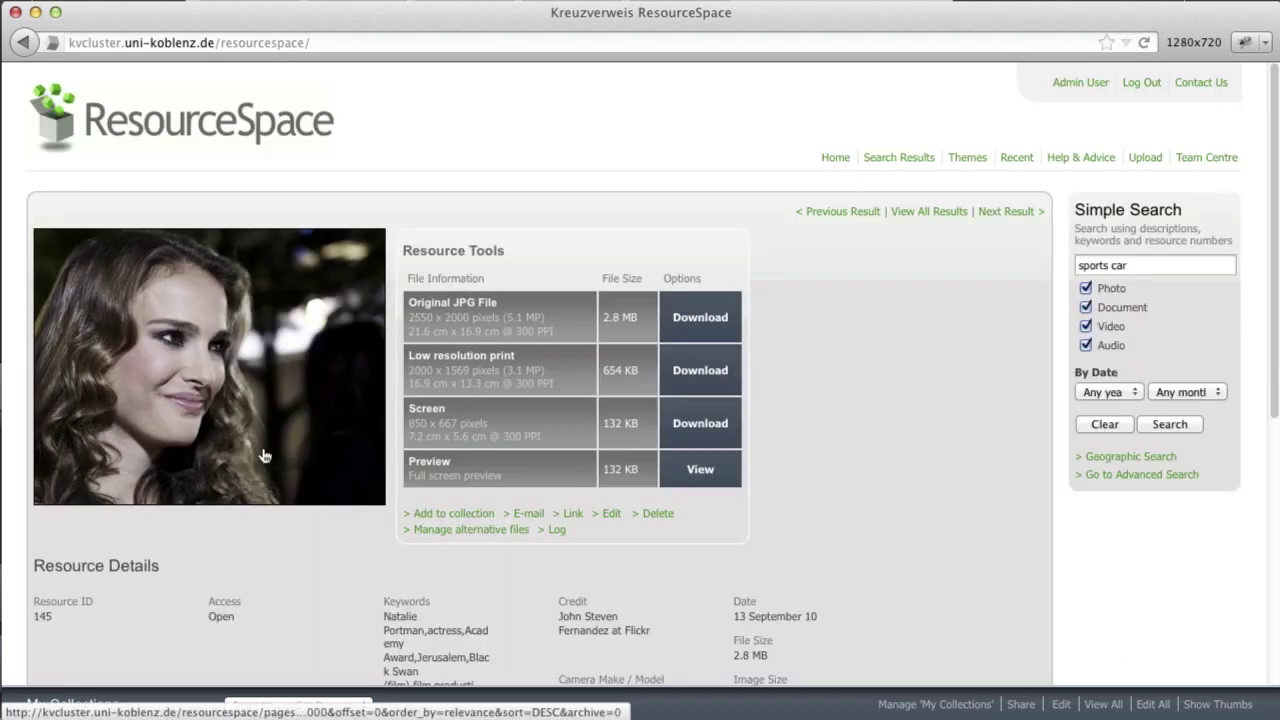
scroll(917, 414, down, 2)
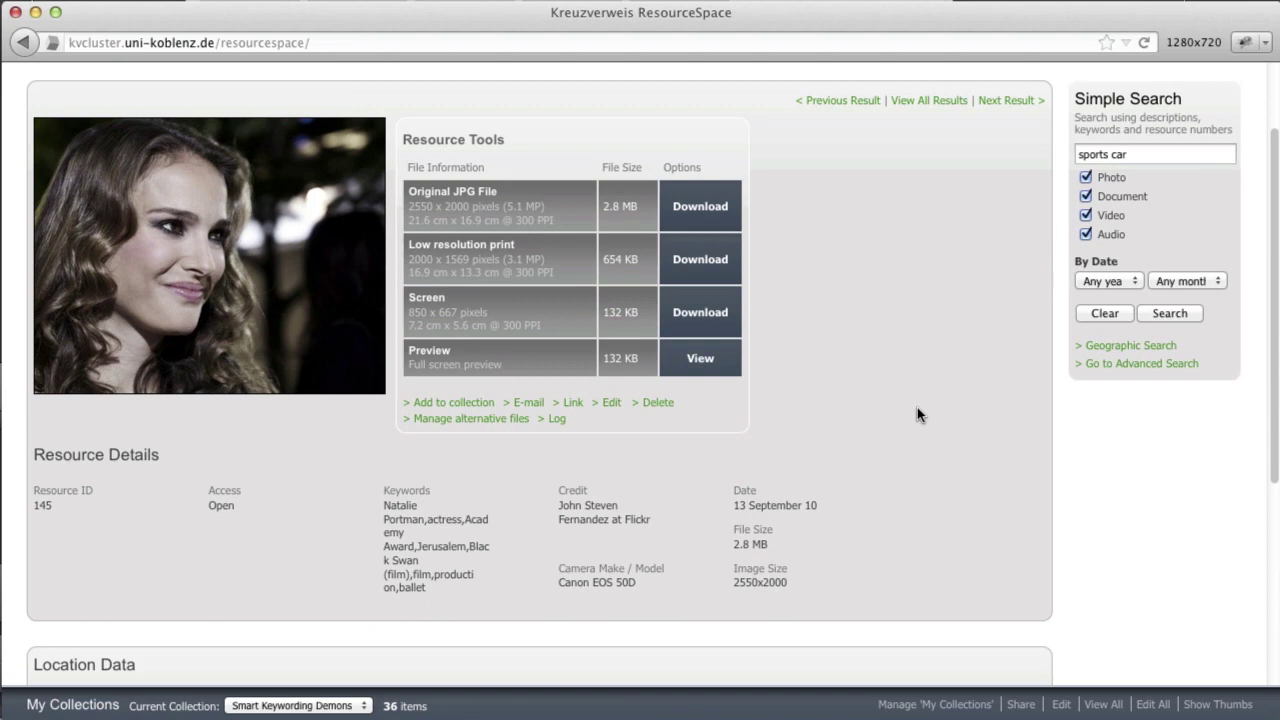